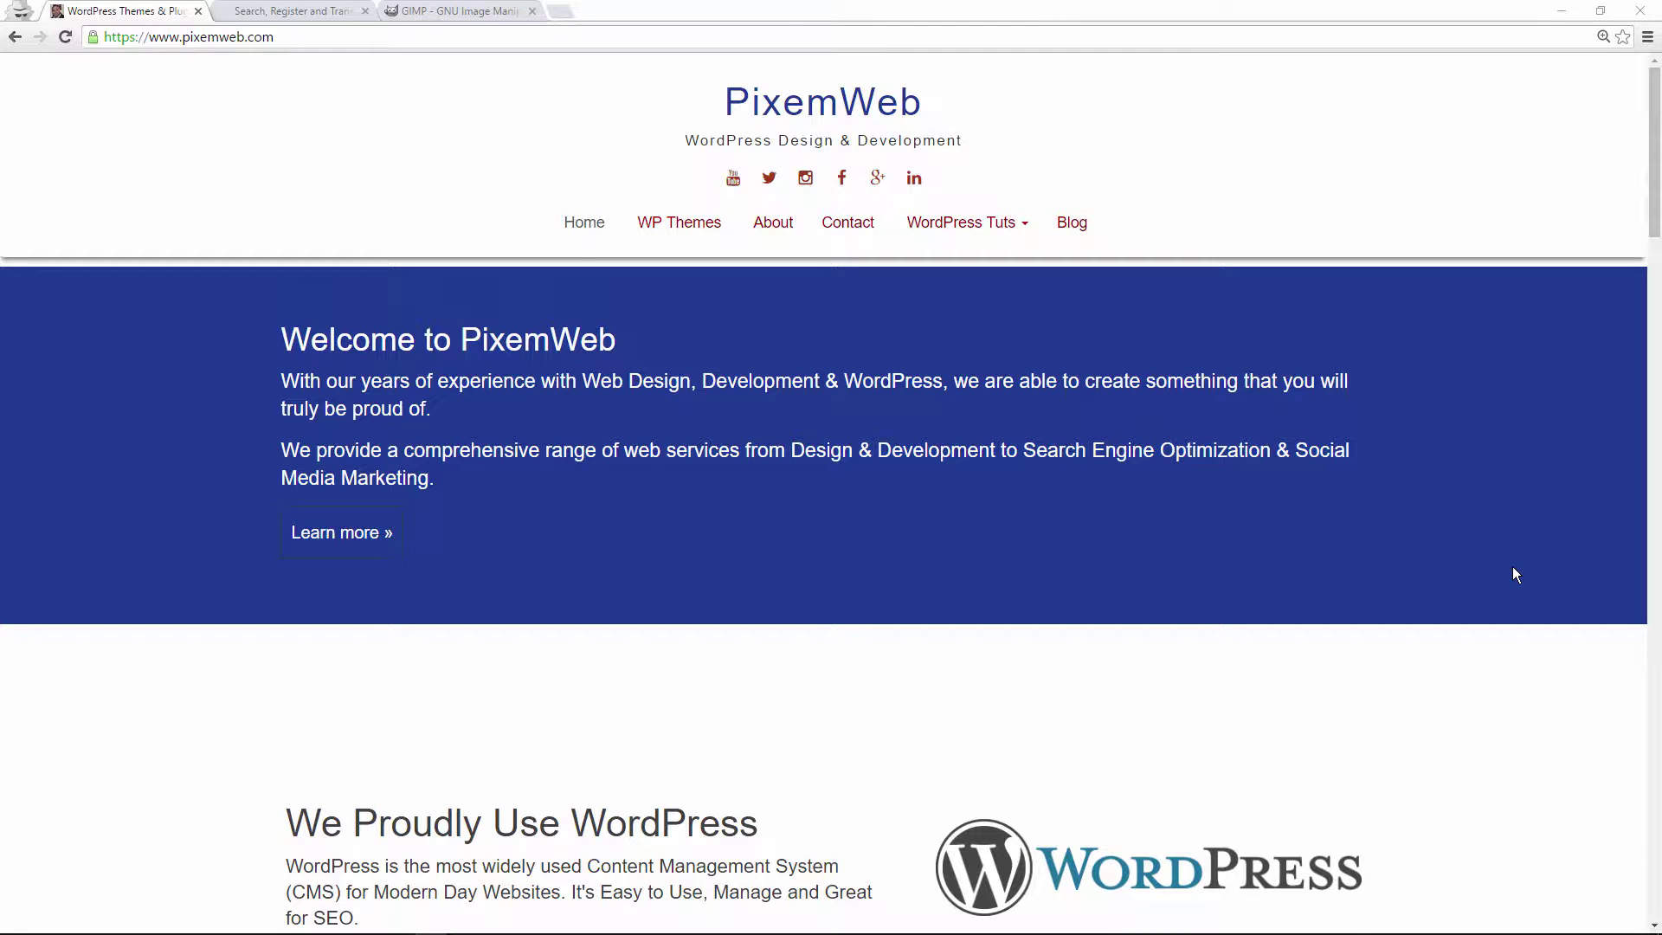
Step: Open the GIMP website and look through the feature overview on its home page
left_click(457, 11)
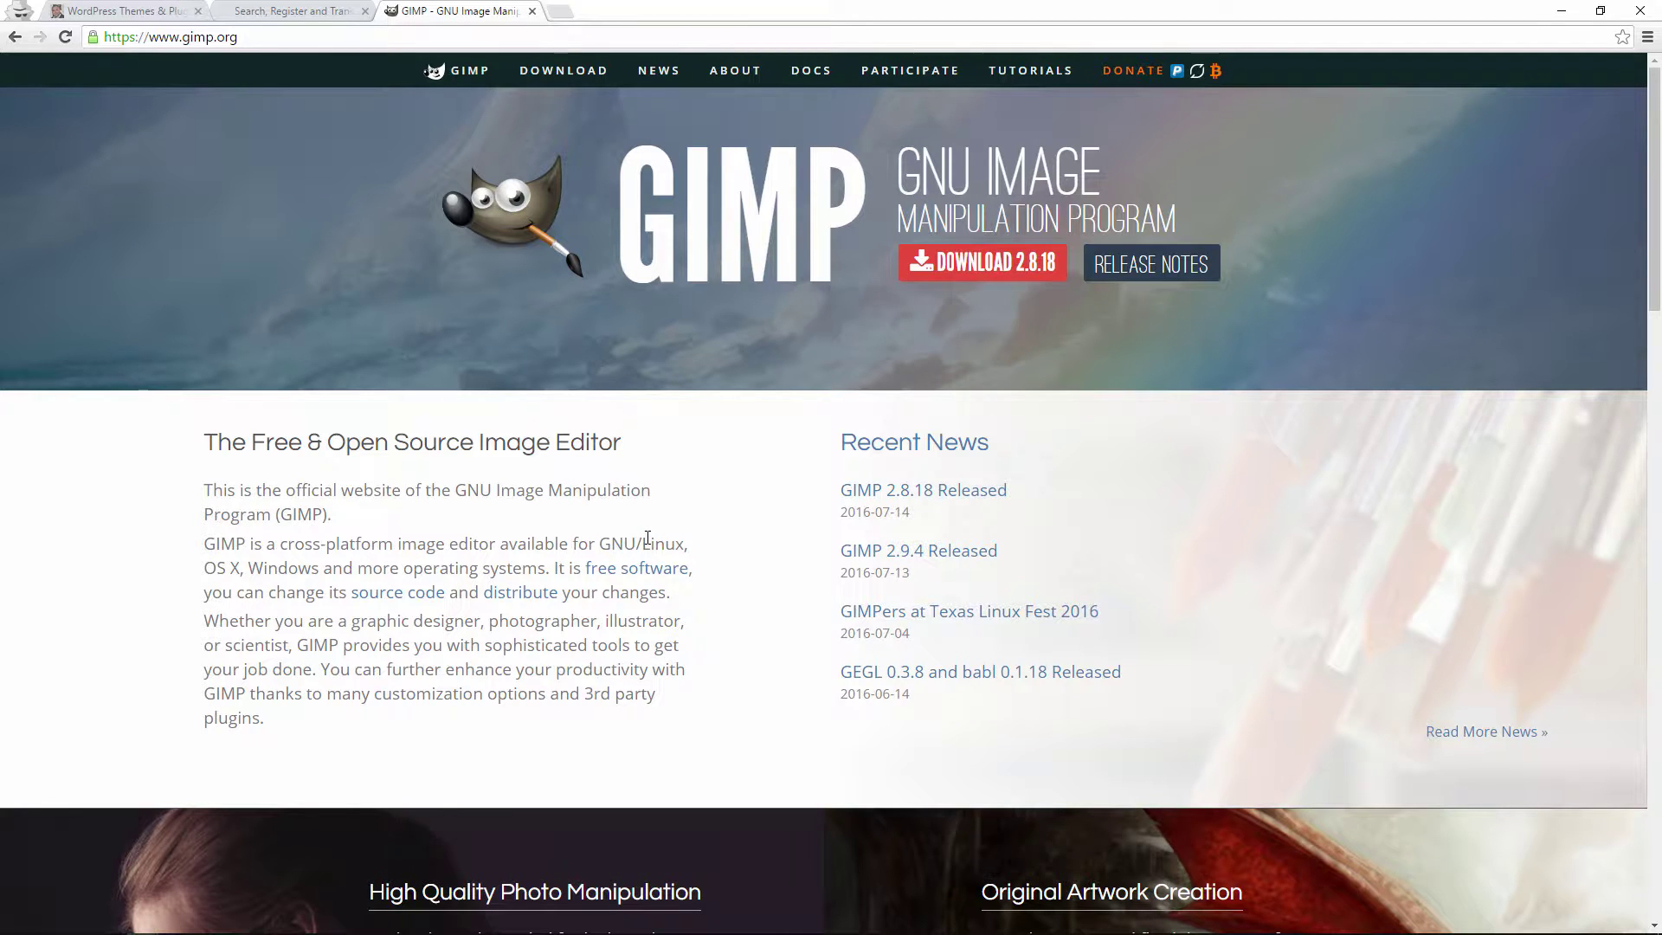
scroll(647, 537, "down", 3)
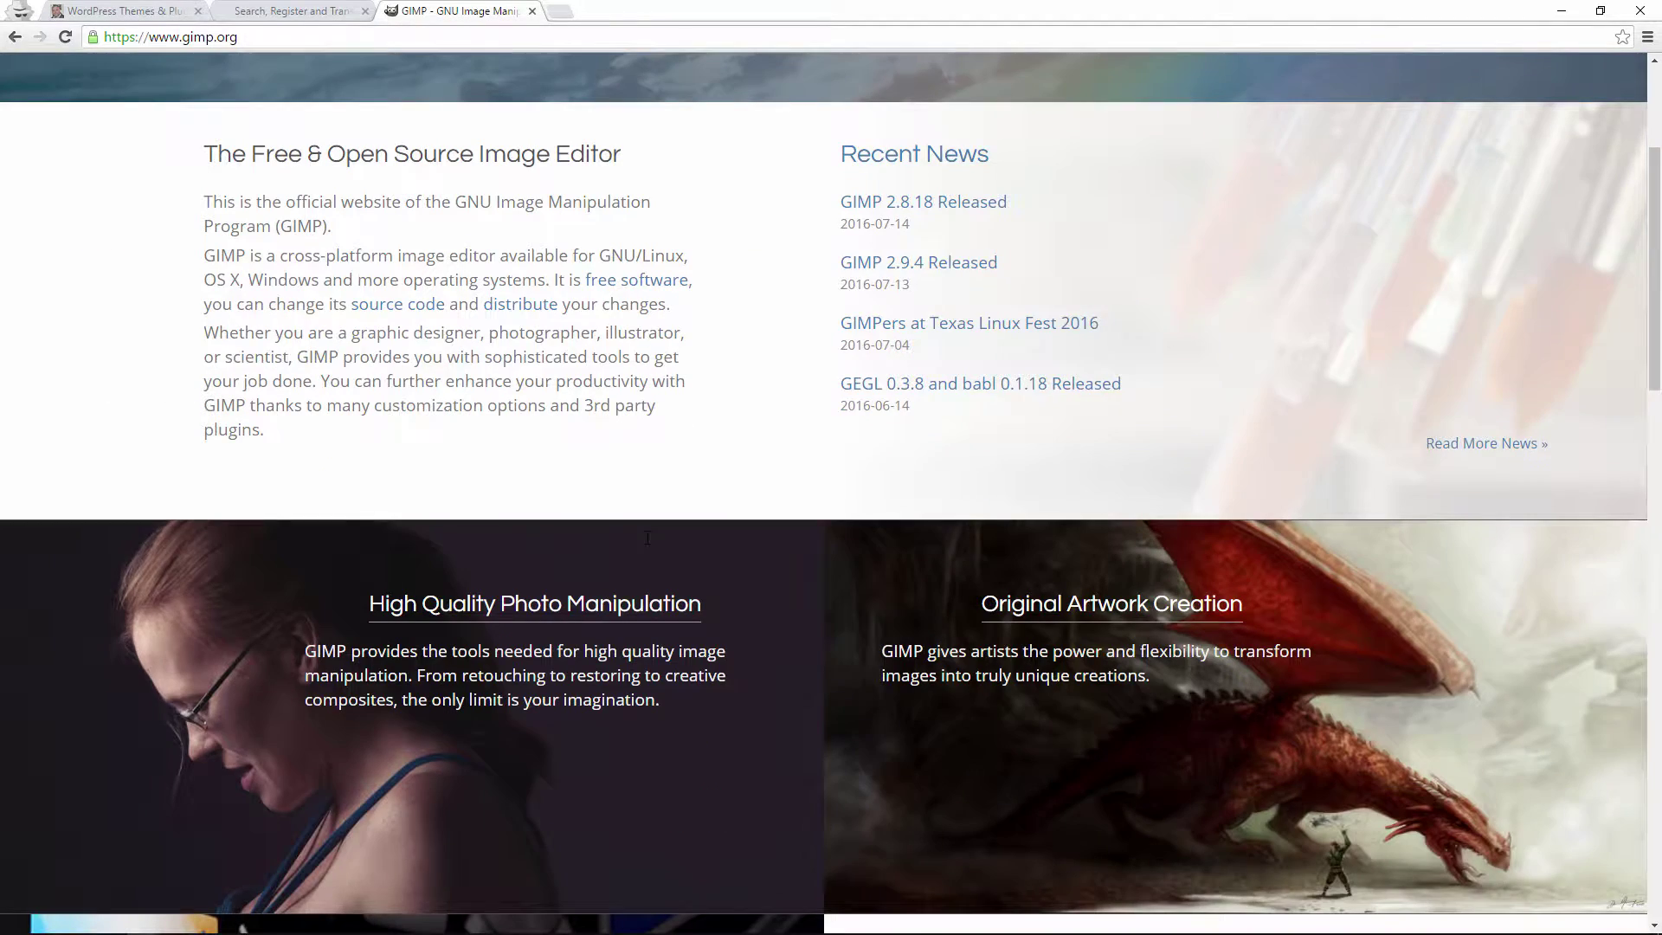
scroll(647, 537, "down", 3)
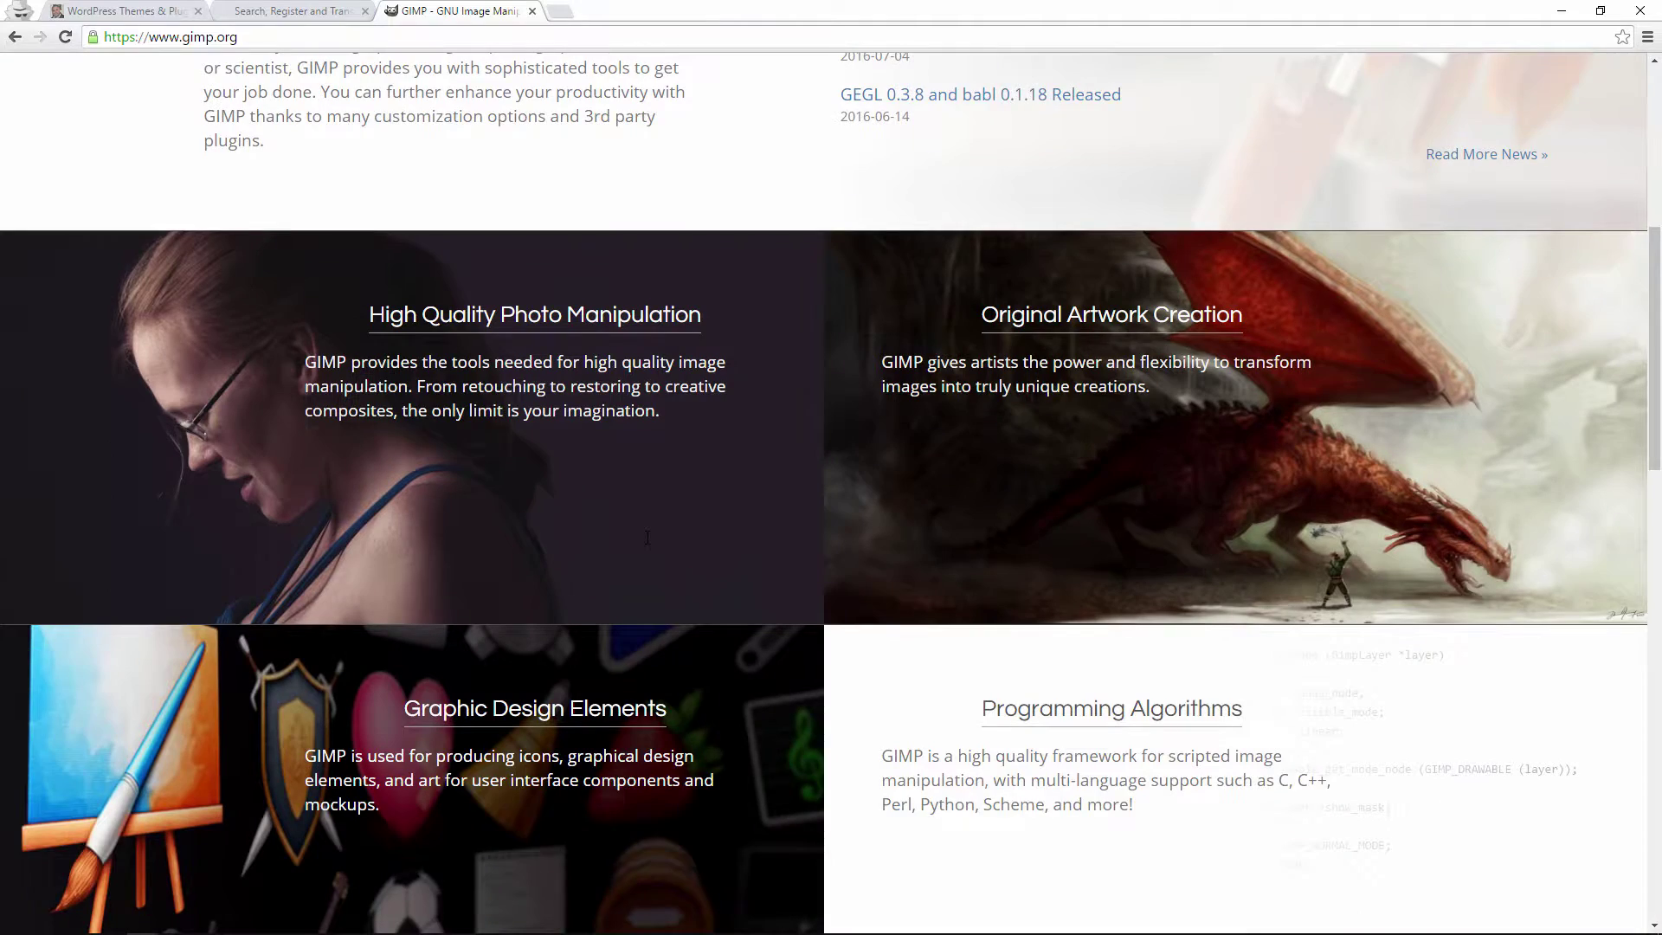
scroll(648, 538, "down", 3)
scroll(647, 544, "down", 3)
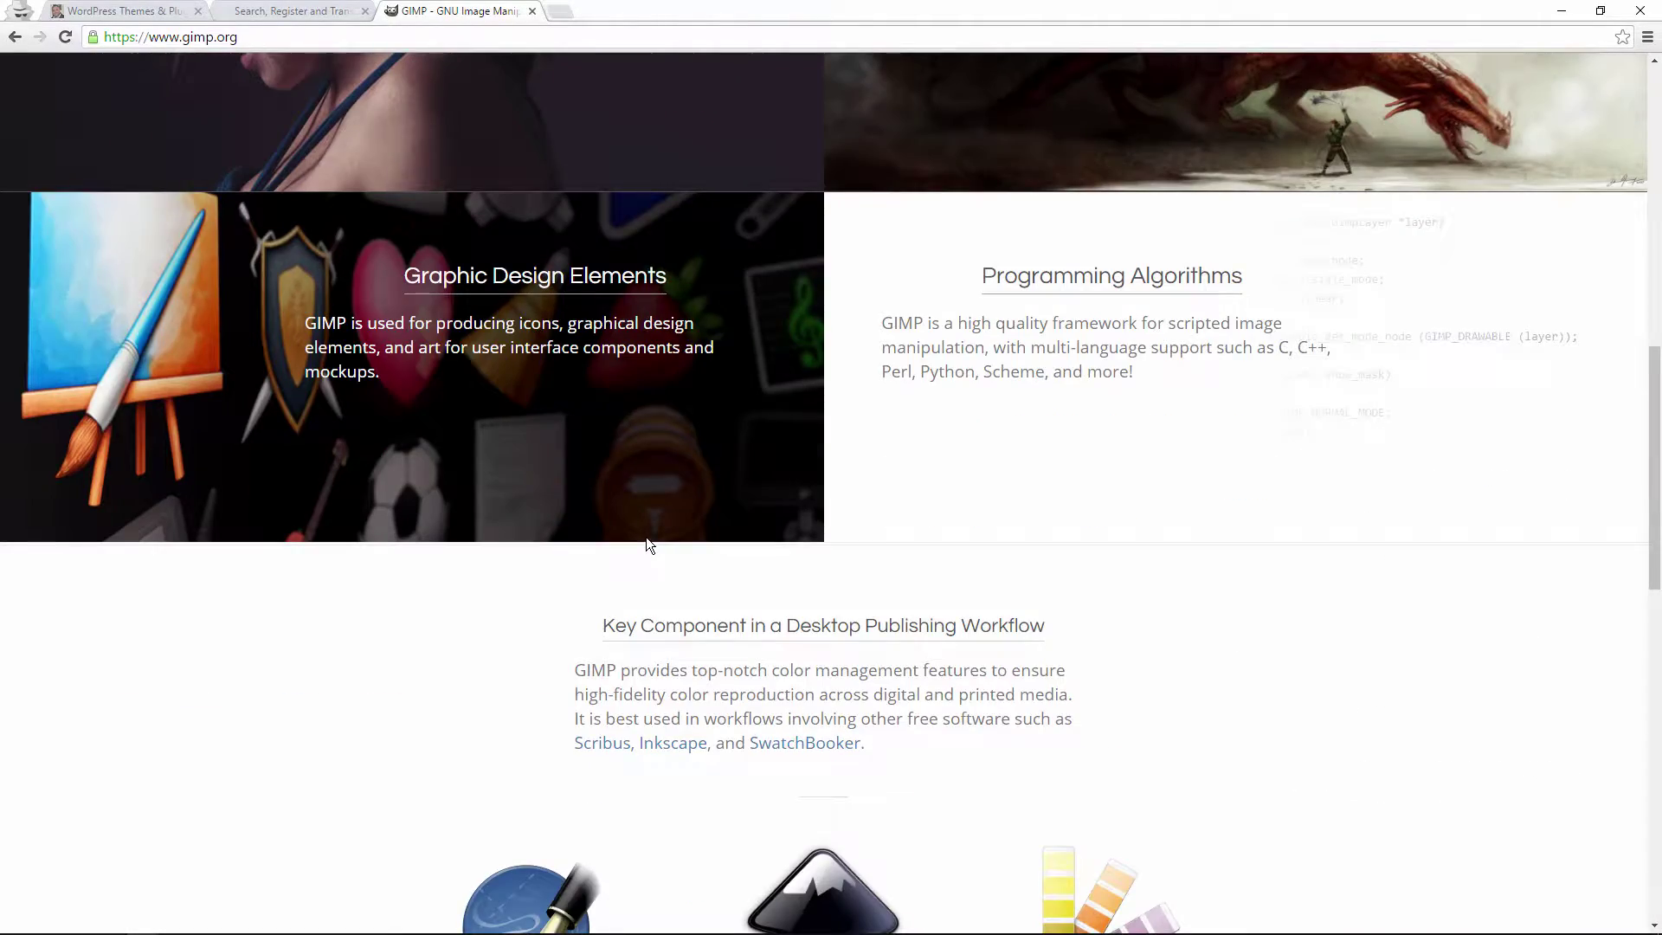
scroll(647, 543, "up", 9)
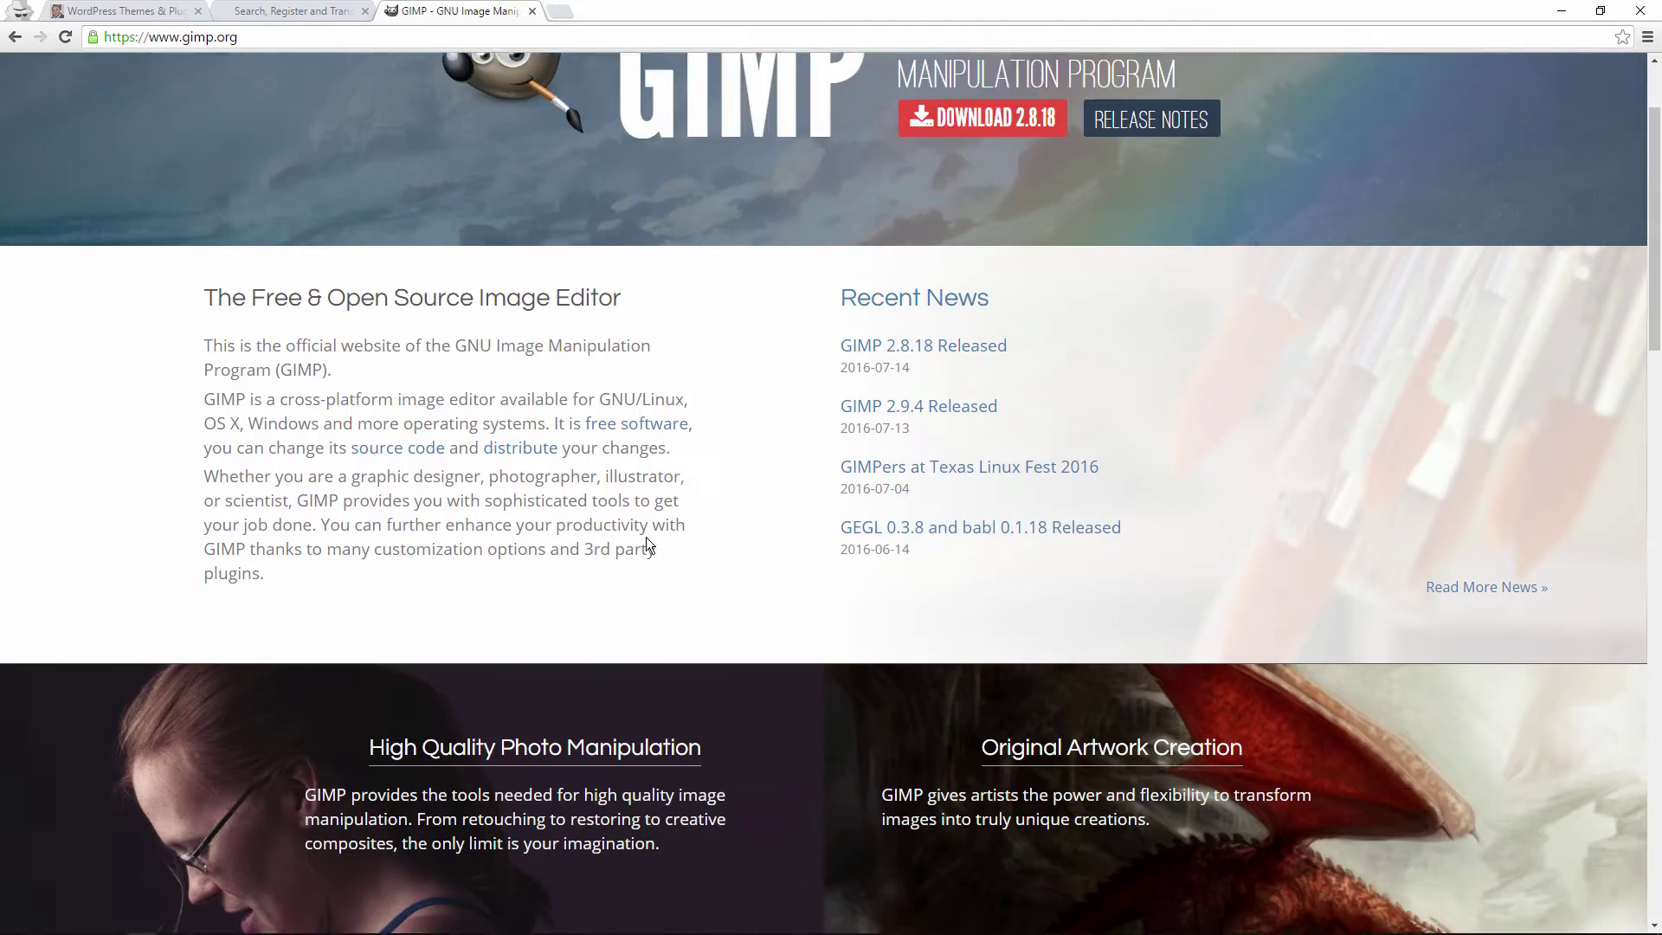
scroll(647, 543, "up", 2)
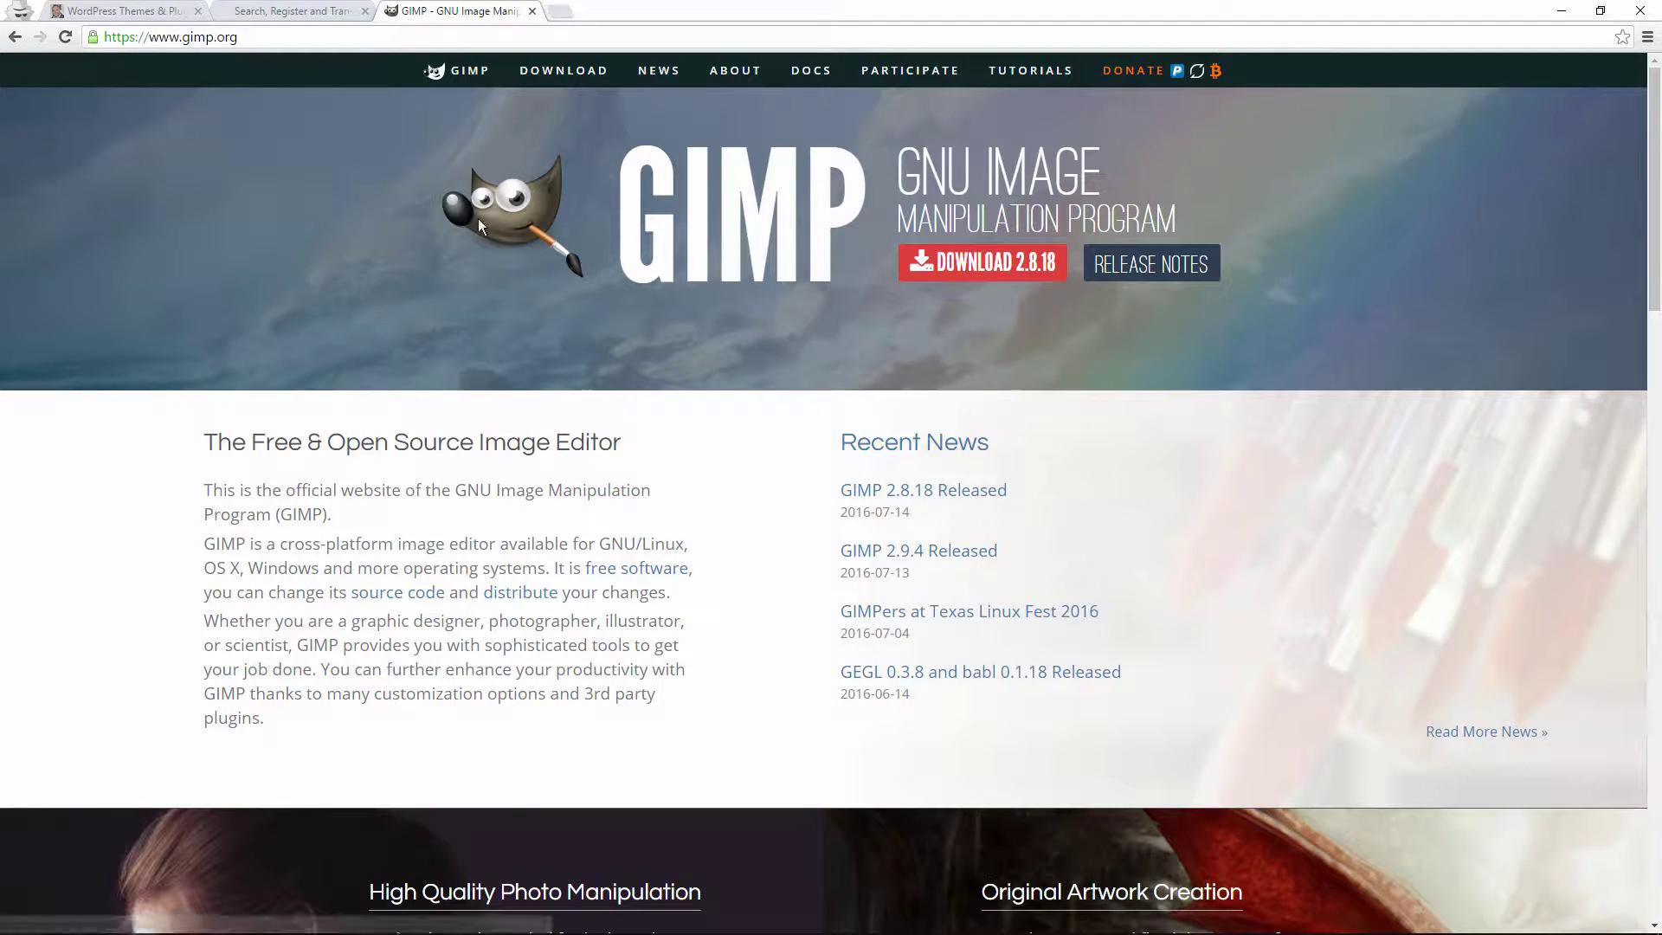
Step: Examine the GIMP website's About page and its list of tutorials
left_click(715, 73)
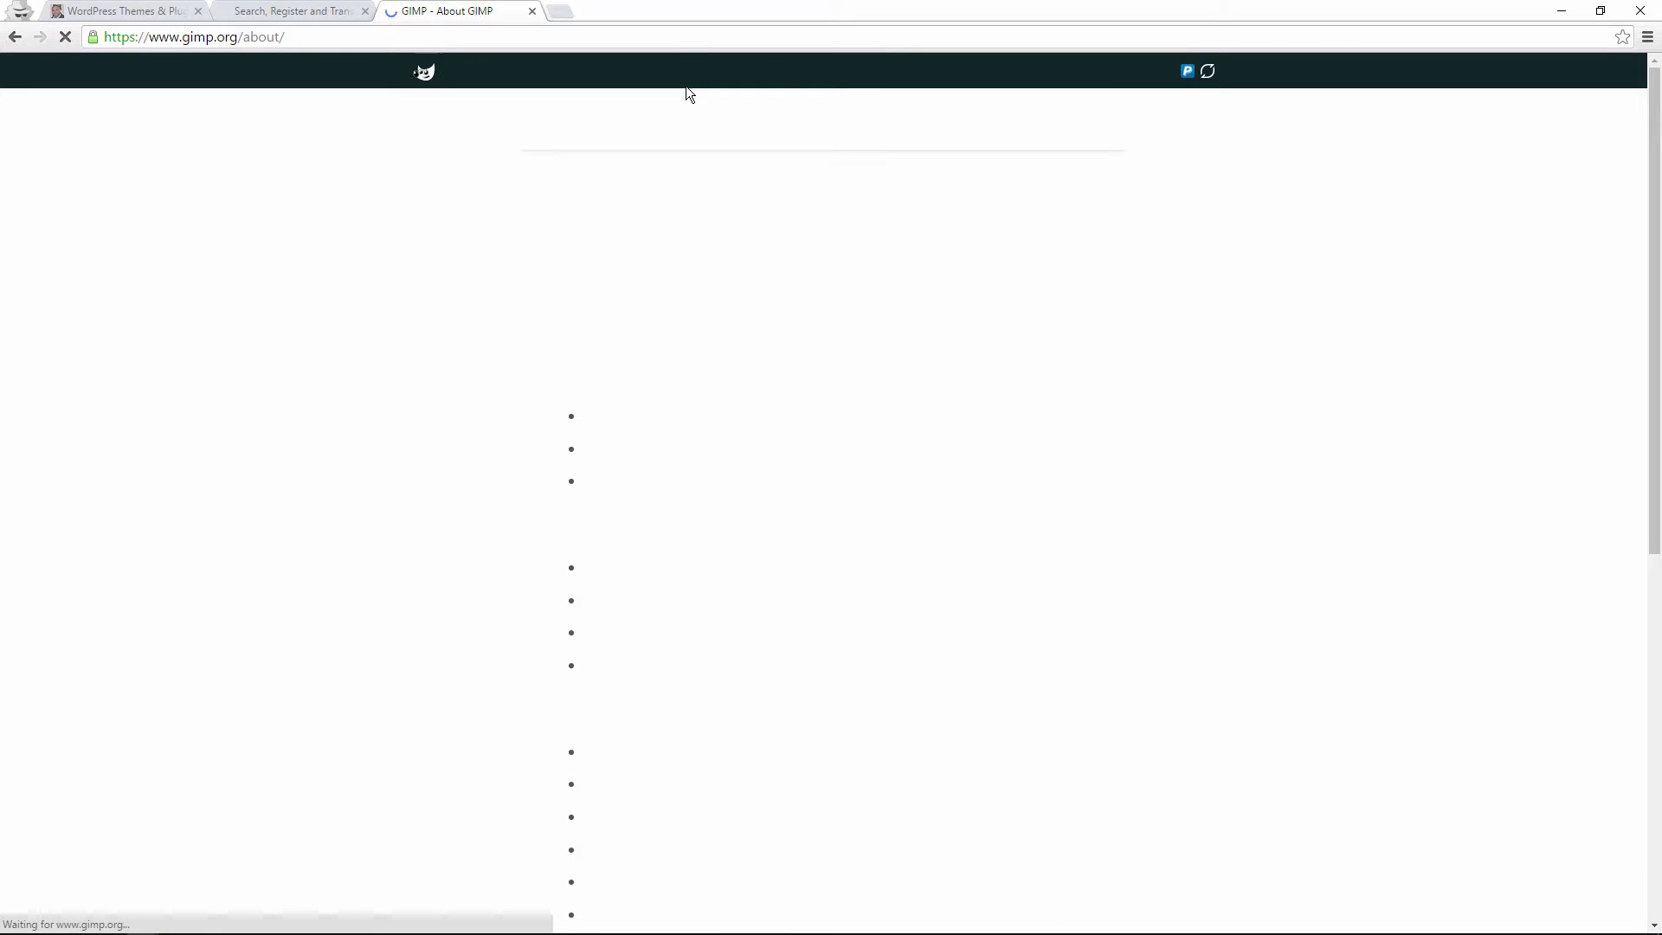
scroll(368, 264, "down", 7)
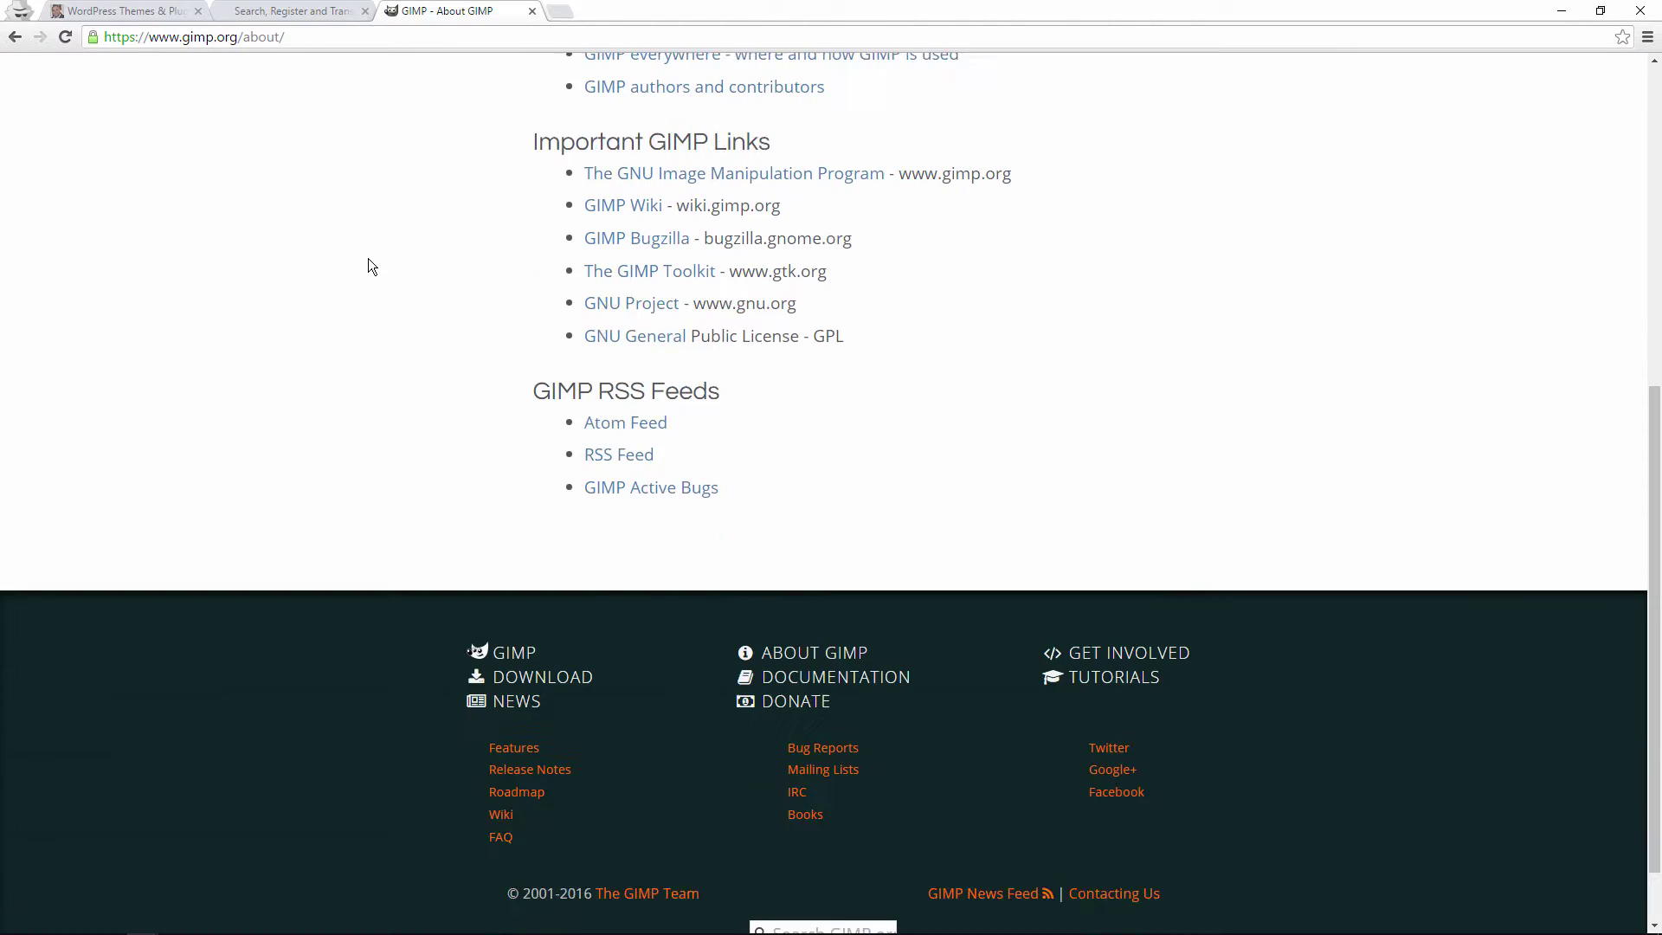
scroll(370, 263, "up", 7)
left_click(1011, 81)
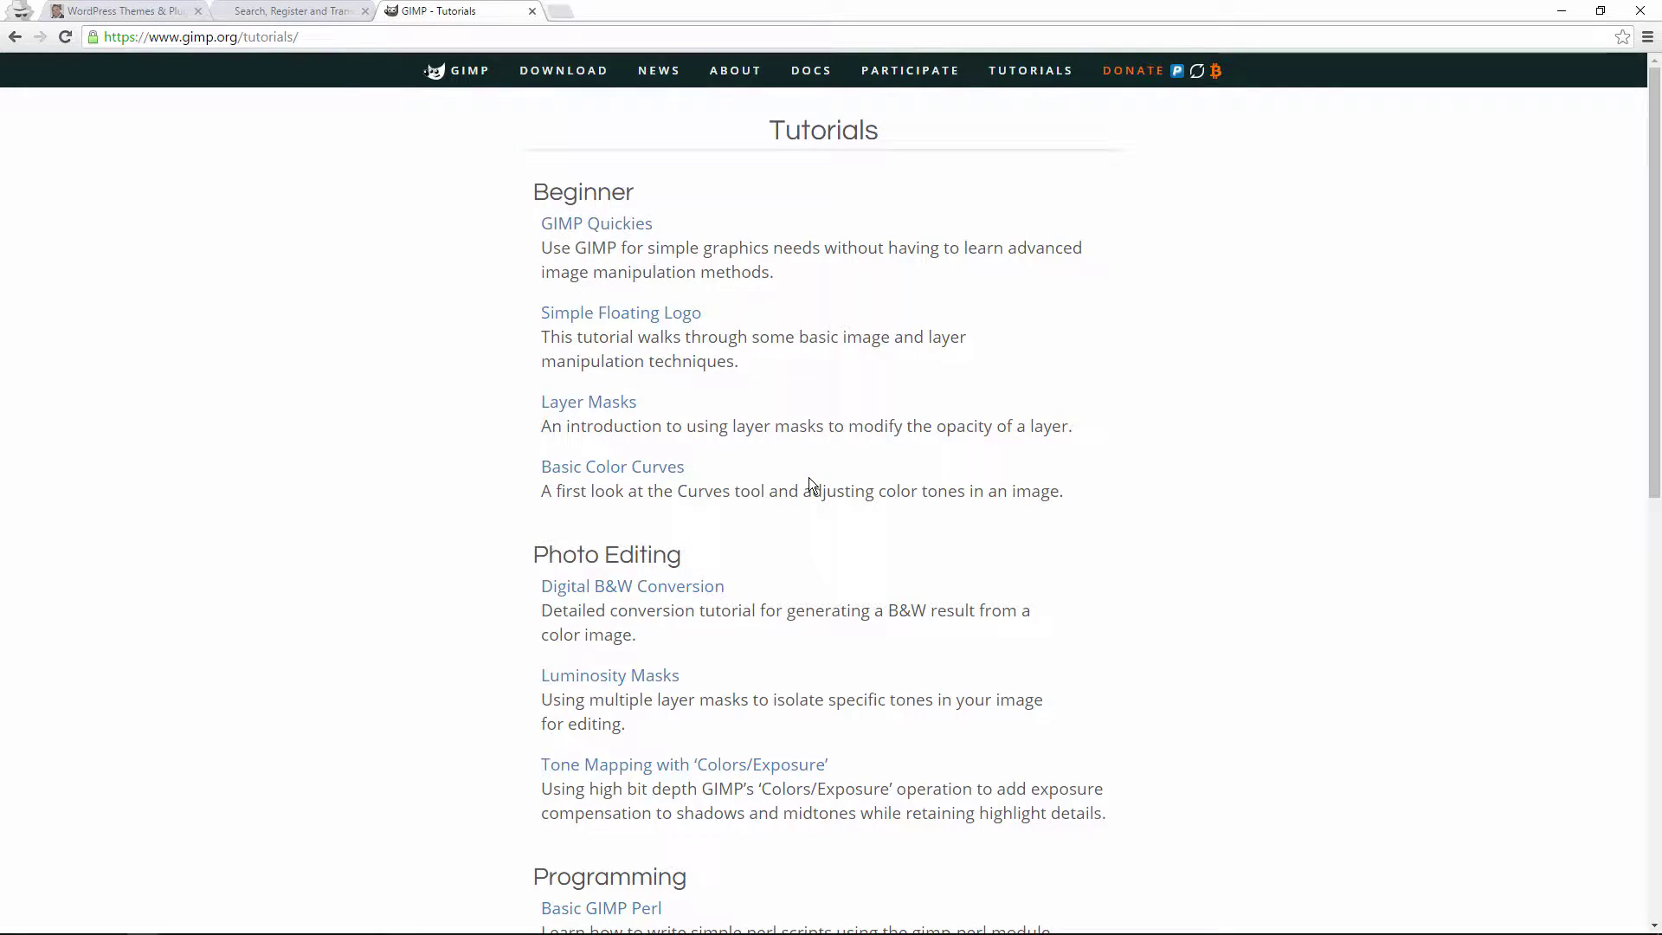
scroll(791, 498, "down", 2)
scroll(791, 498, "down", 4)
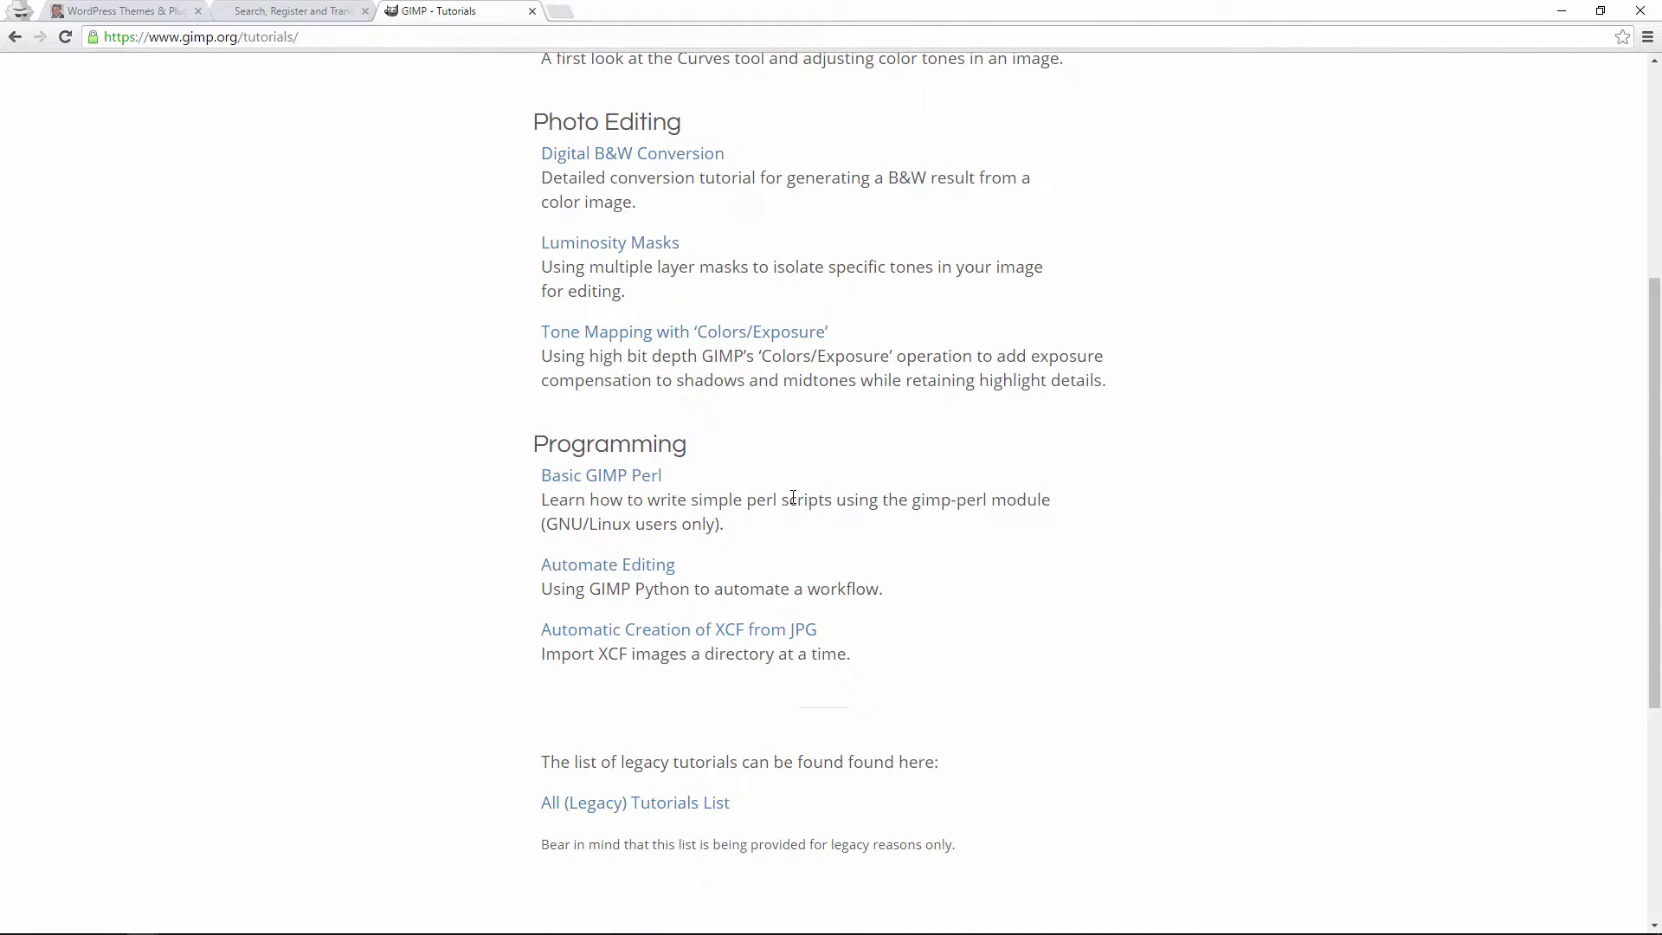
scroll(793, 498, "up", 6)
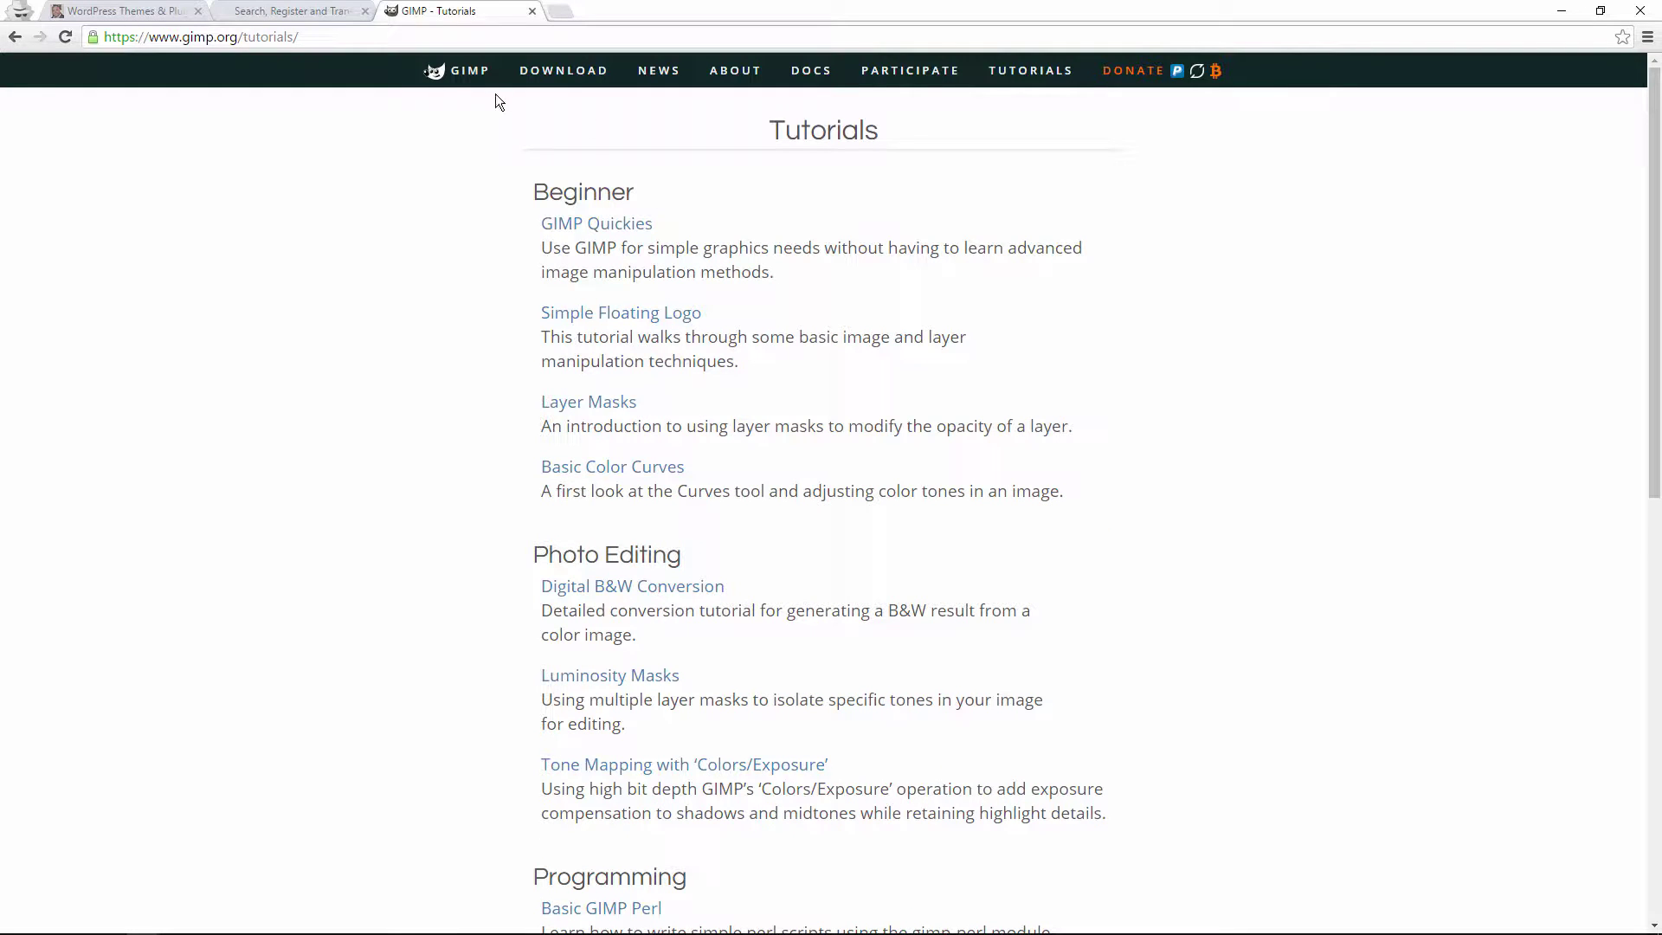
Step: Return to the GIMP home page and download the GIMP 2.8.18 Windows installer directly, without BitTorrent
left_click(456, 72)
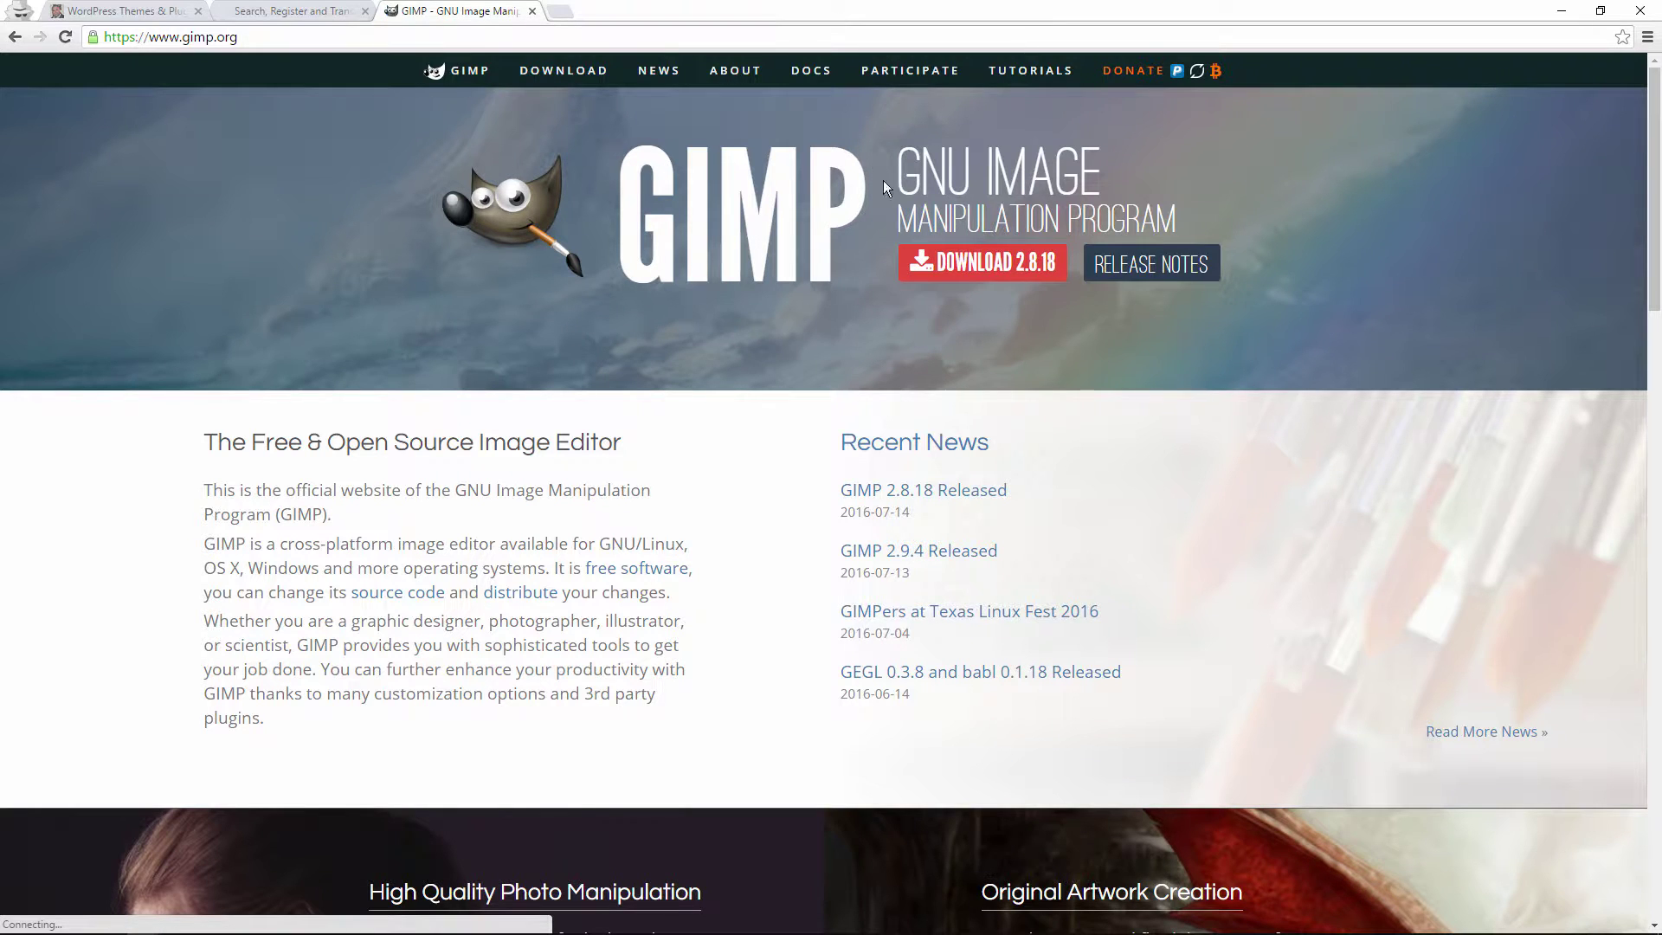
left_click(967, 266)
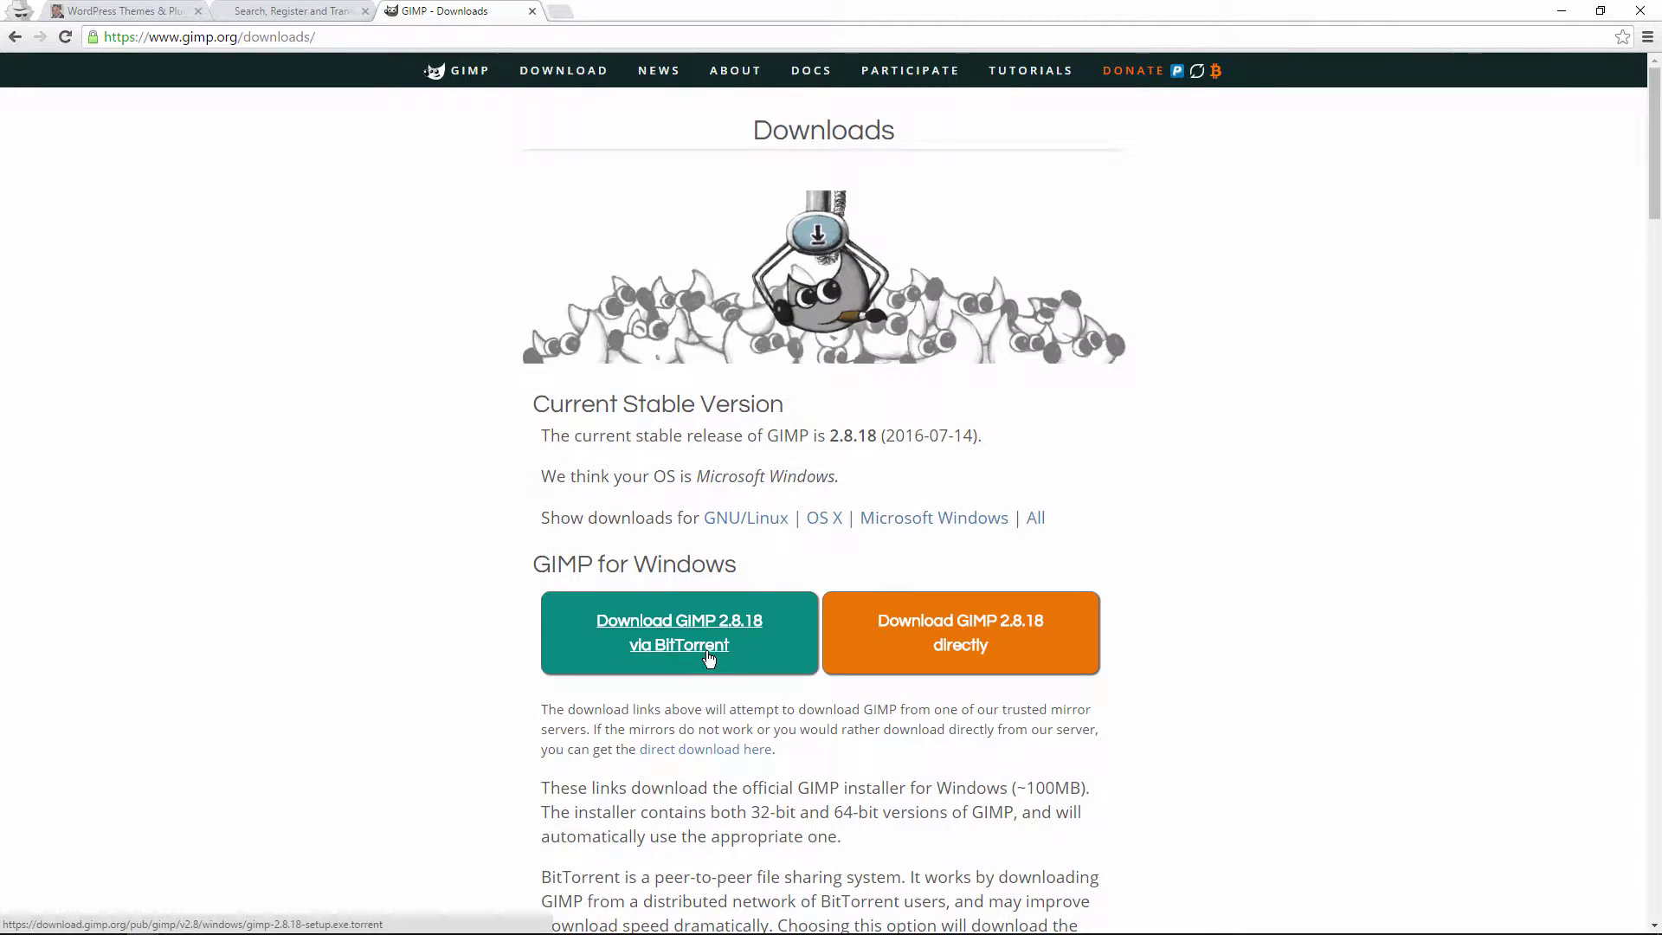
left_click(953, 649)
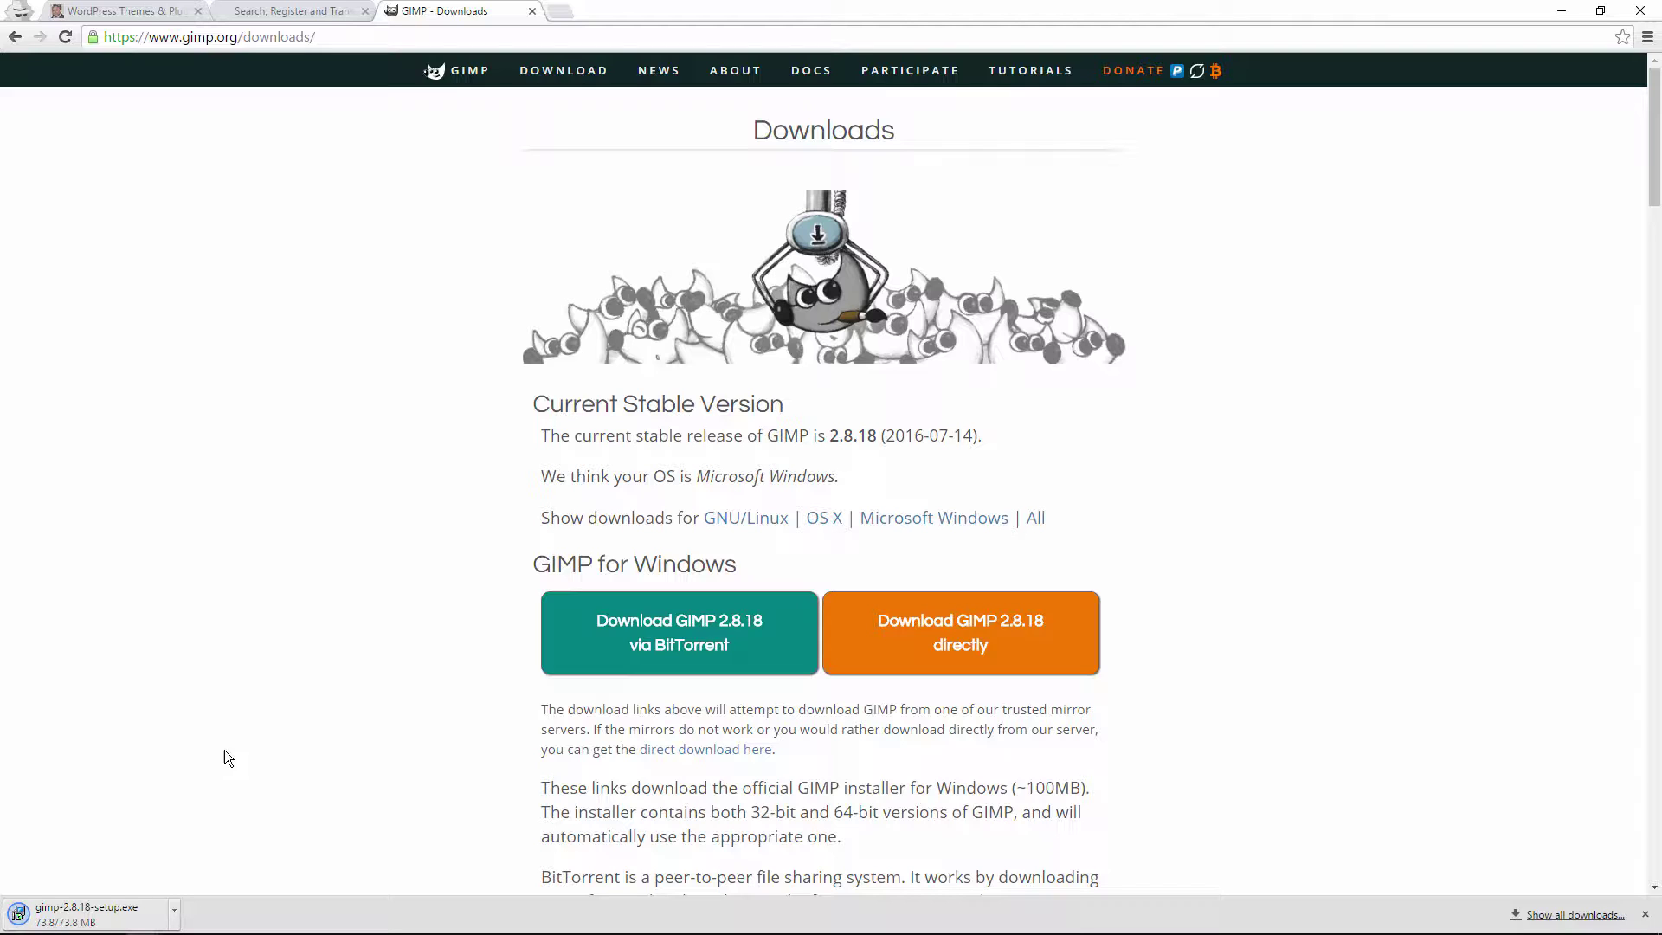
Step: Run gimp-2.8.18-setup.exe in English, install without customizing, and launch GIMP 2
left_click(126, 911)
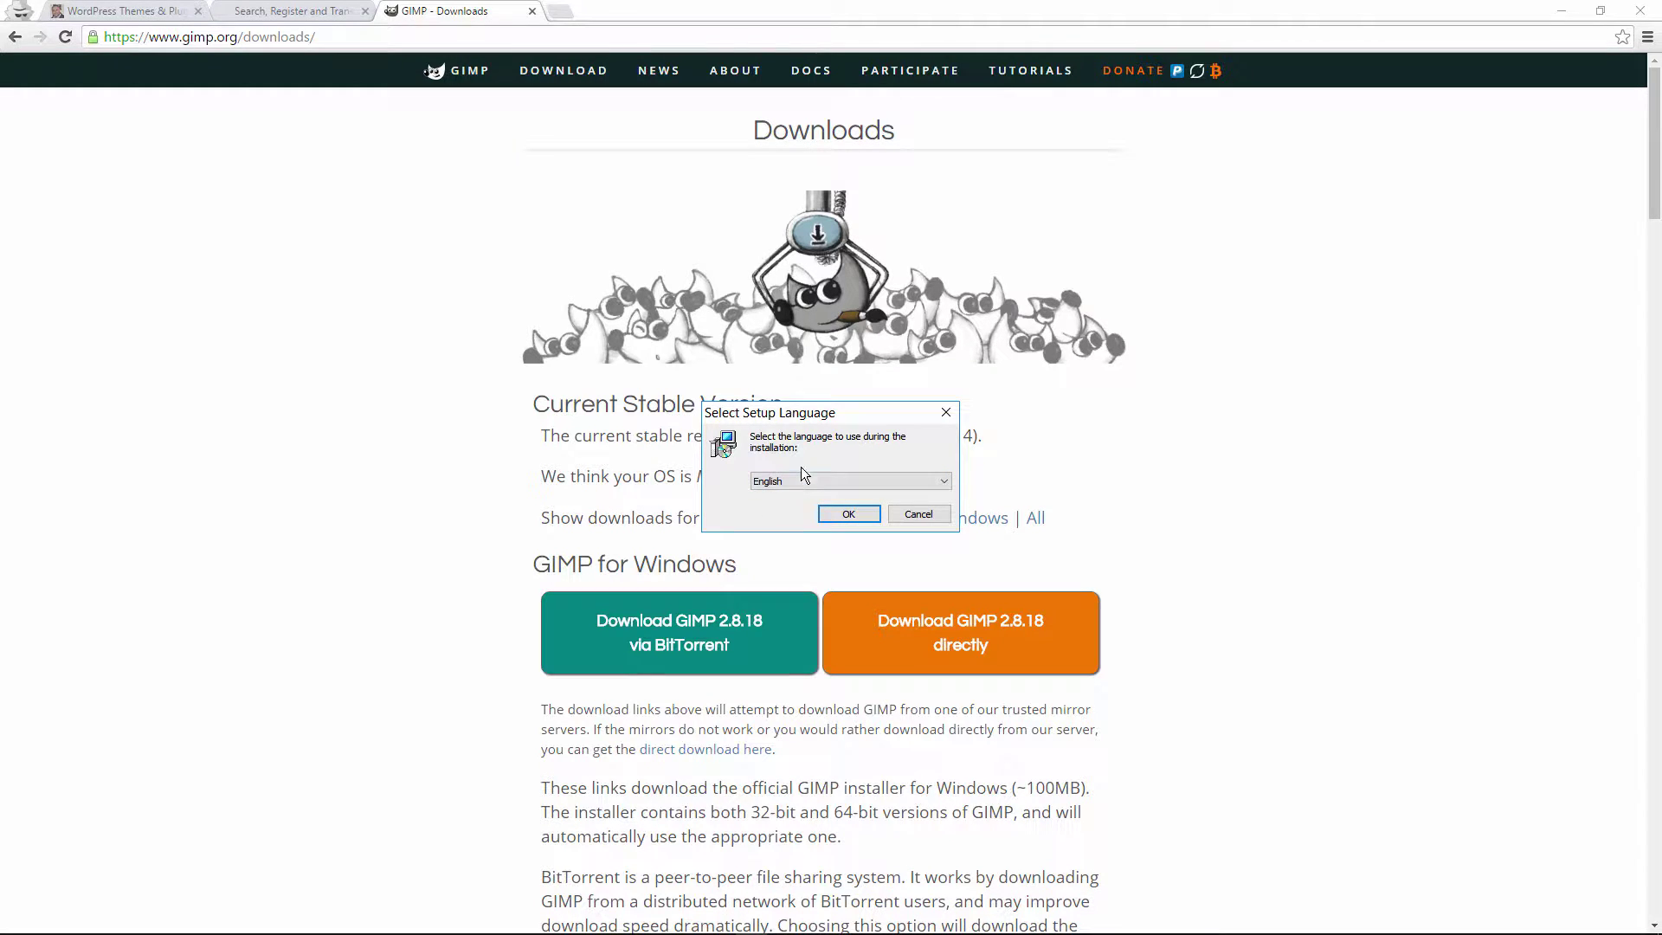
left_click(848, 514)
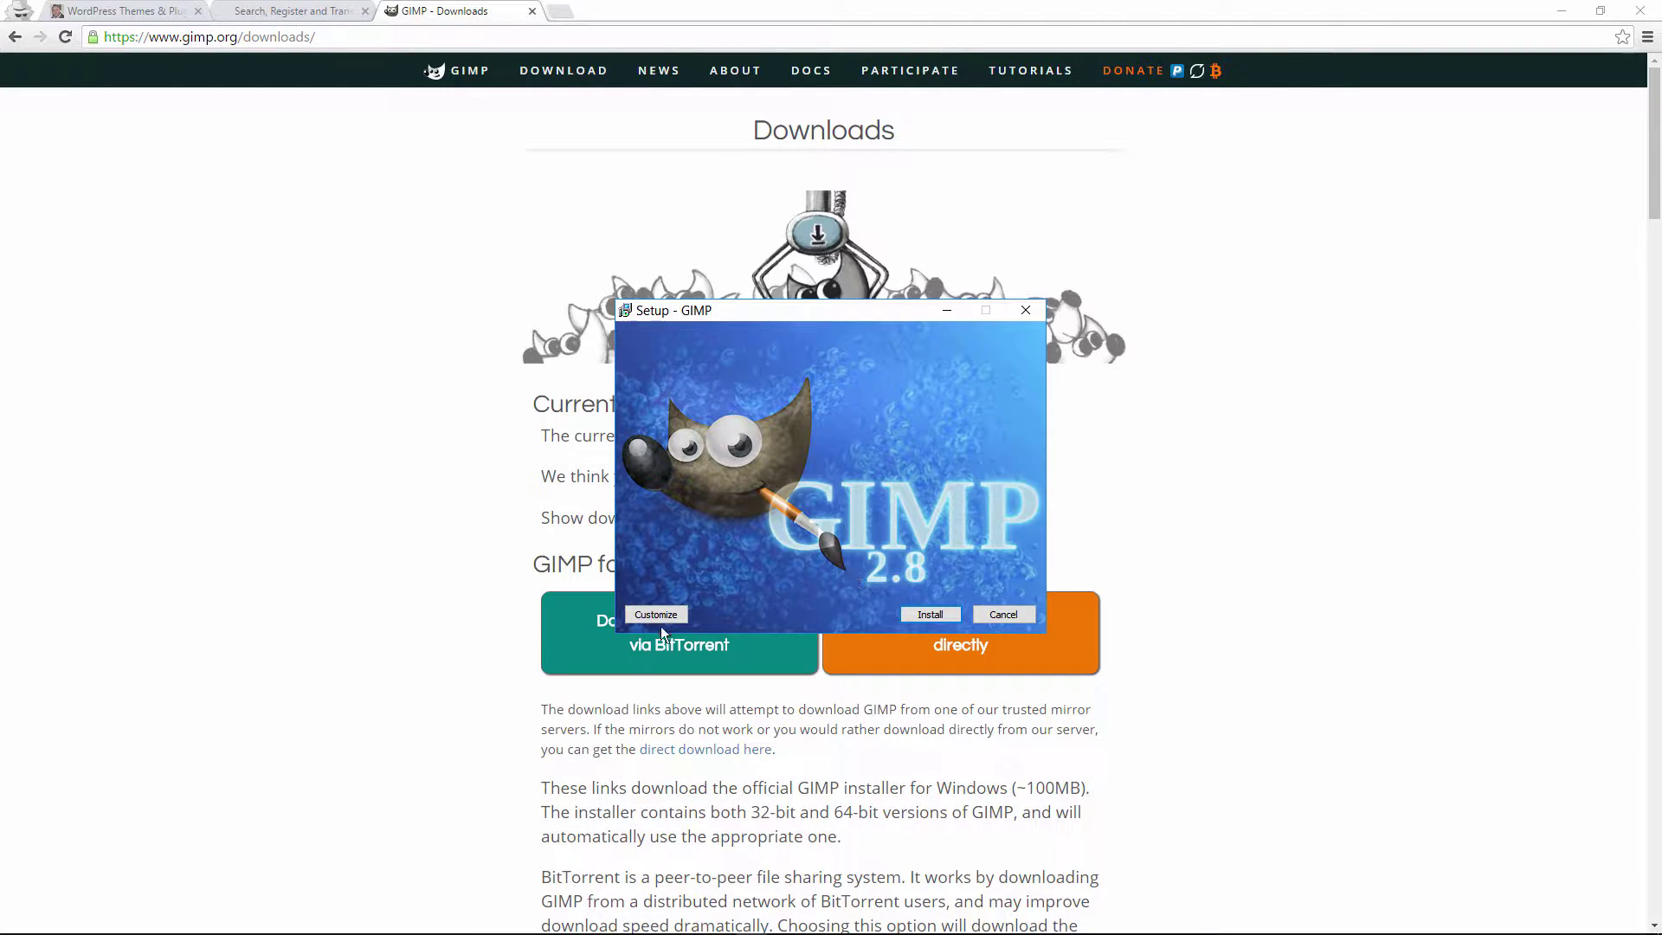
left_click(927, 611)
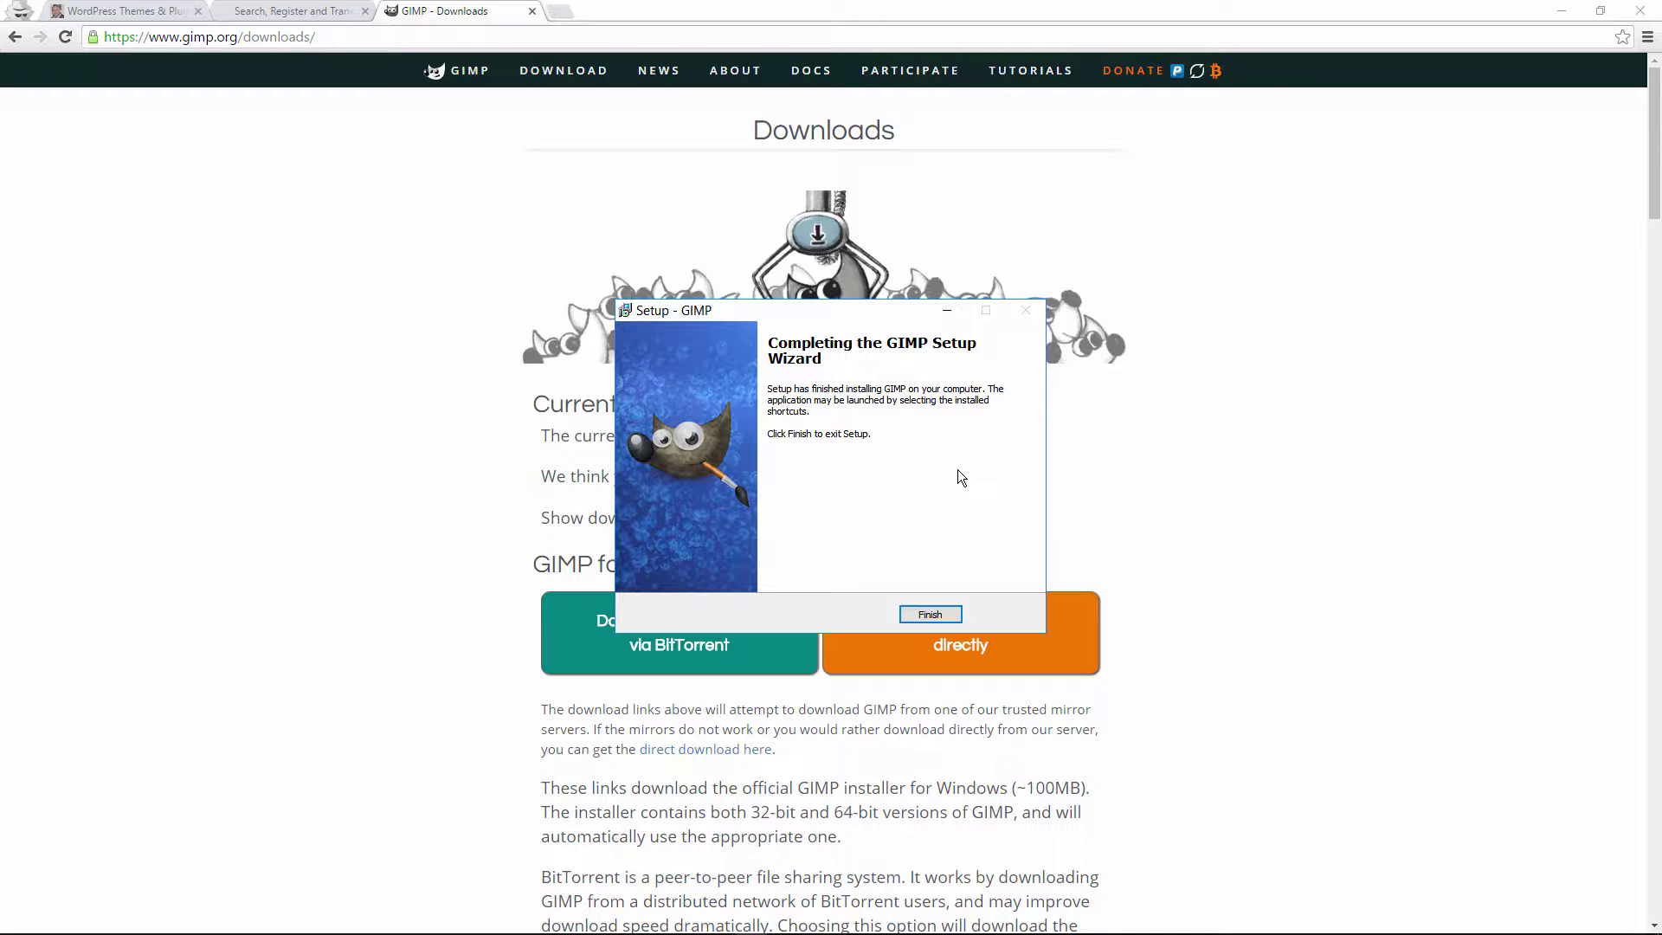
left_click(924, 616)
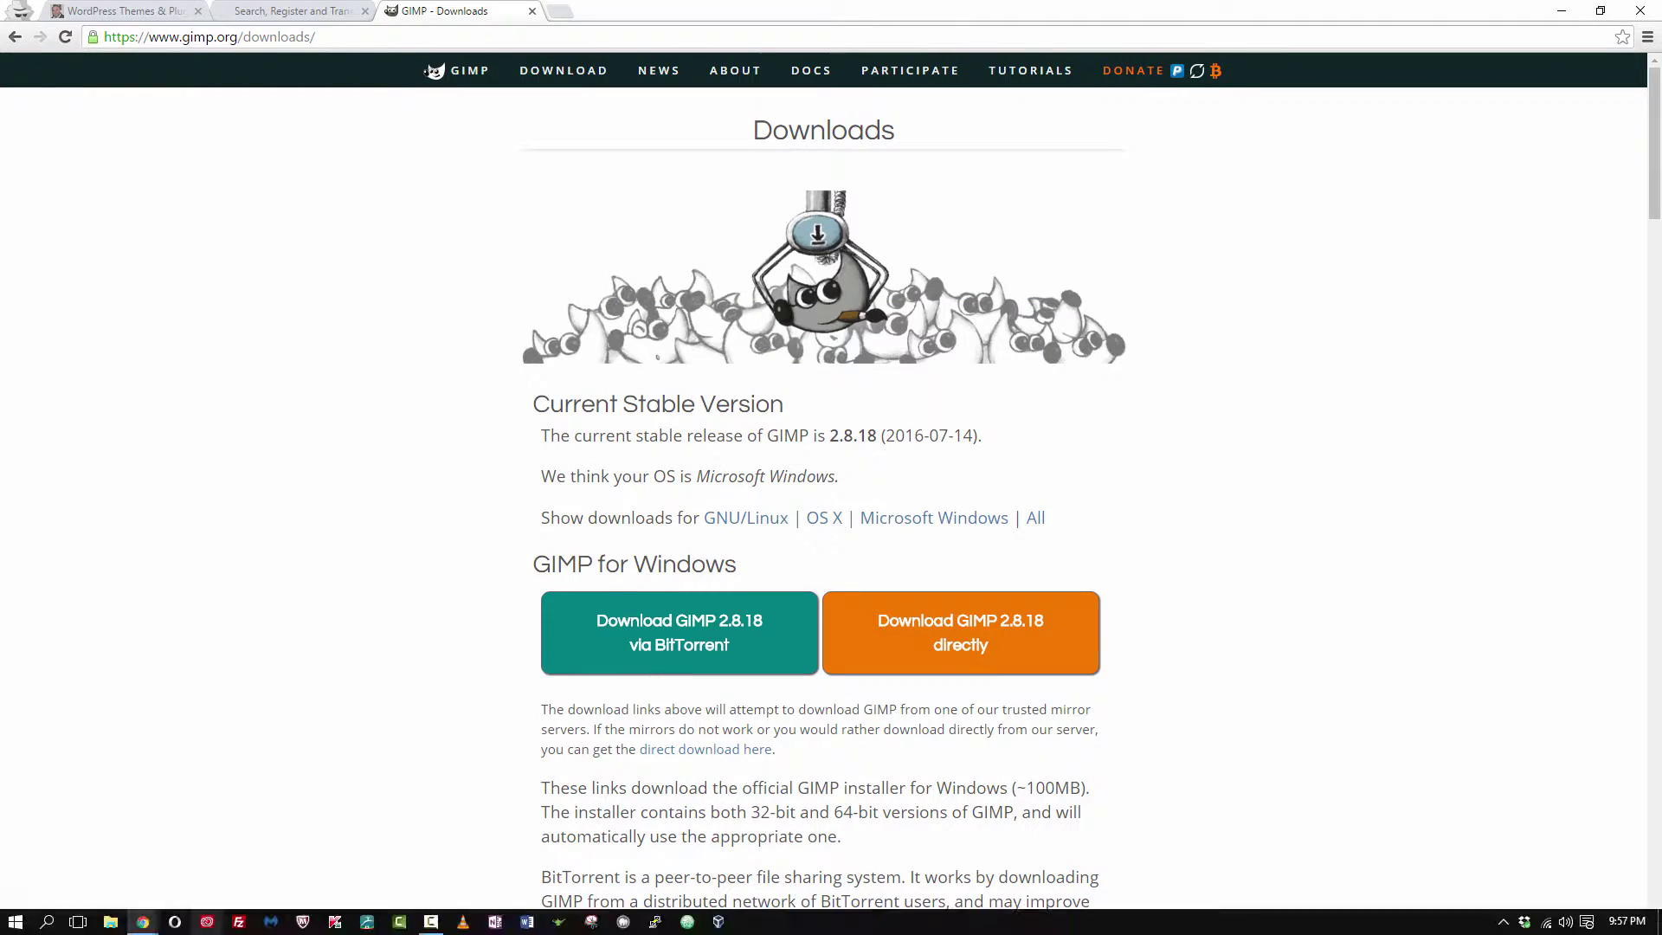
left_click(15, 922)
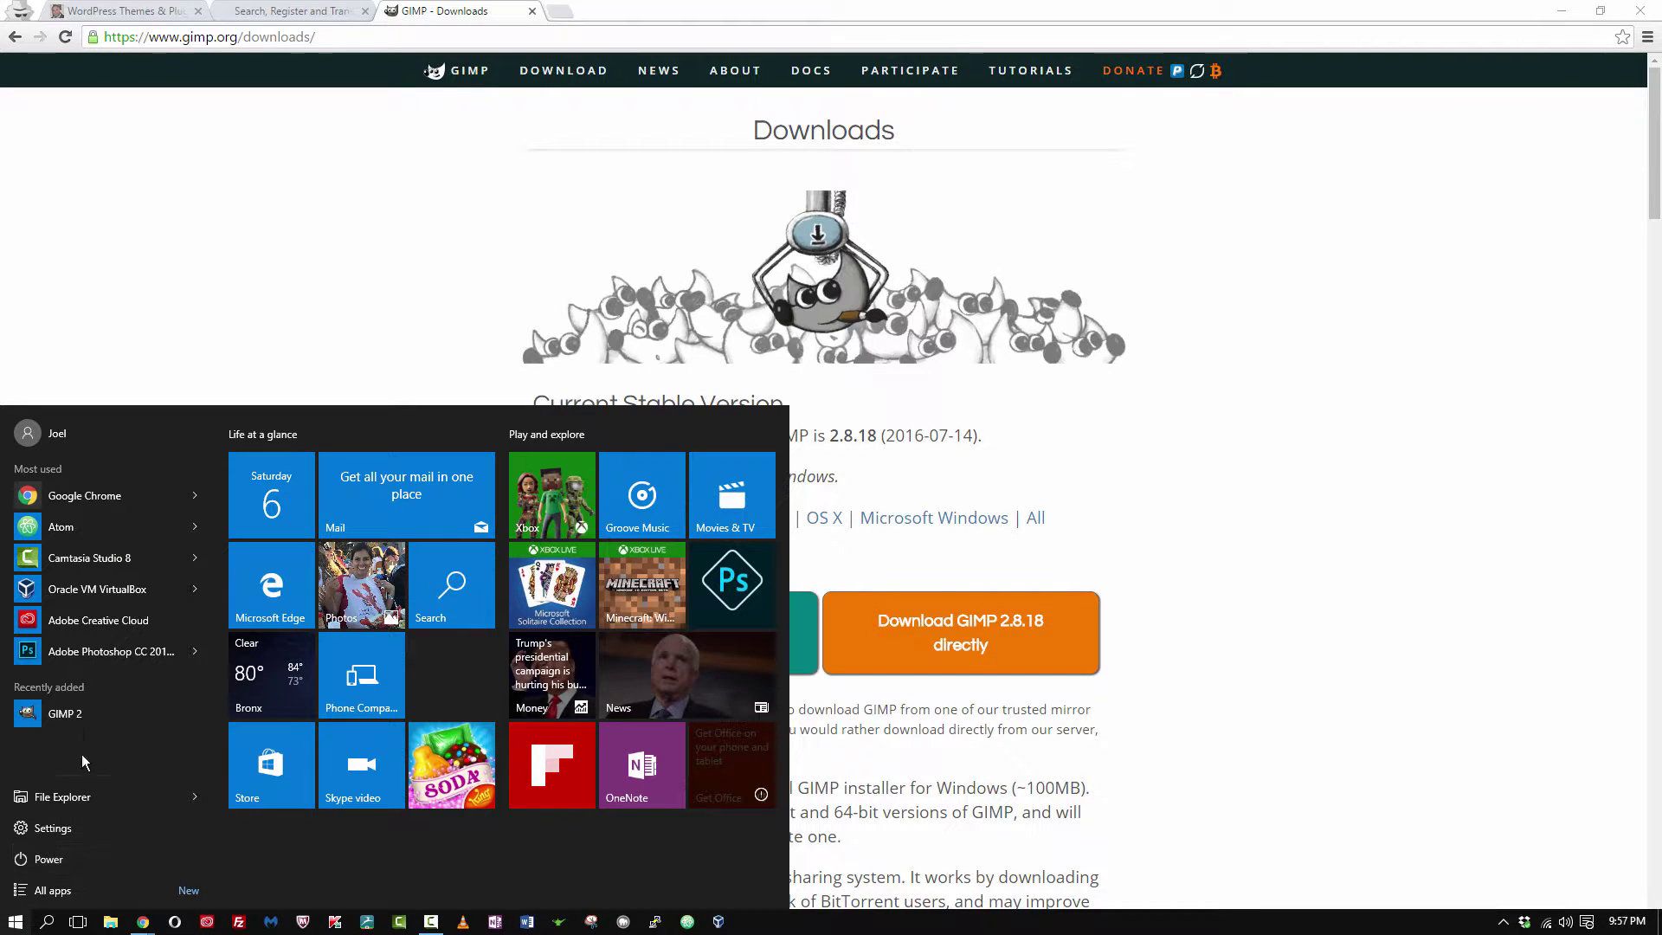
left_click(82, 713)
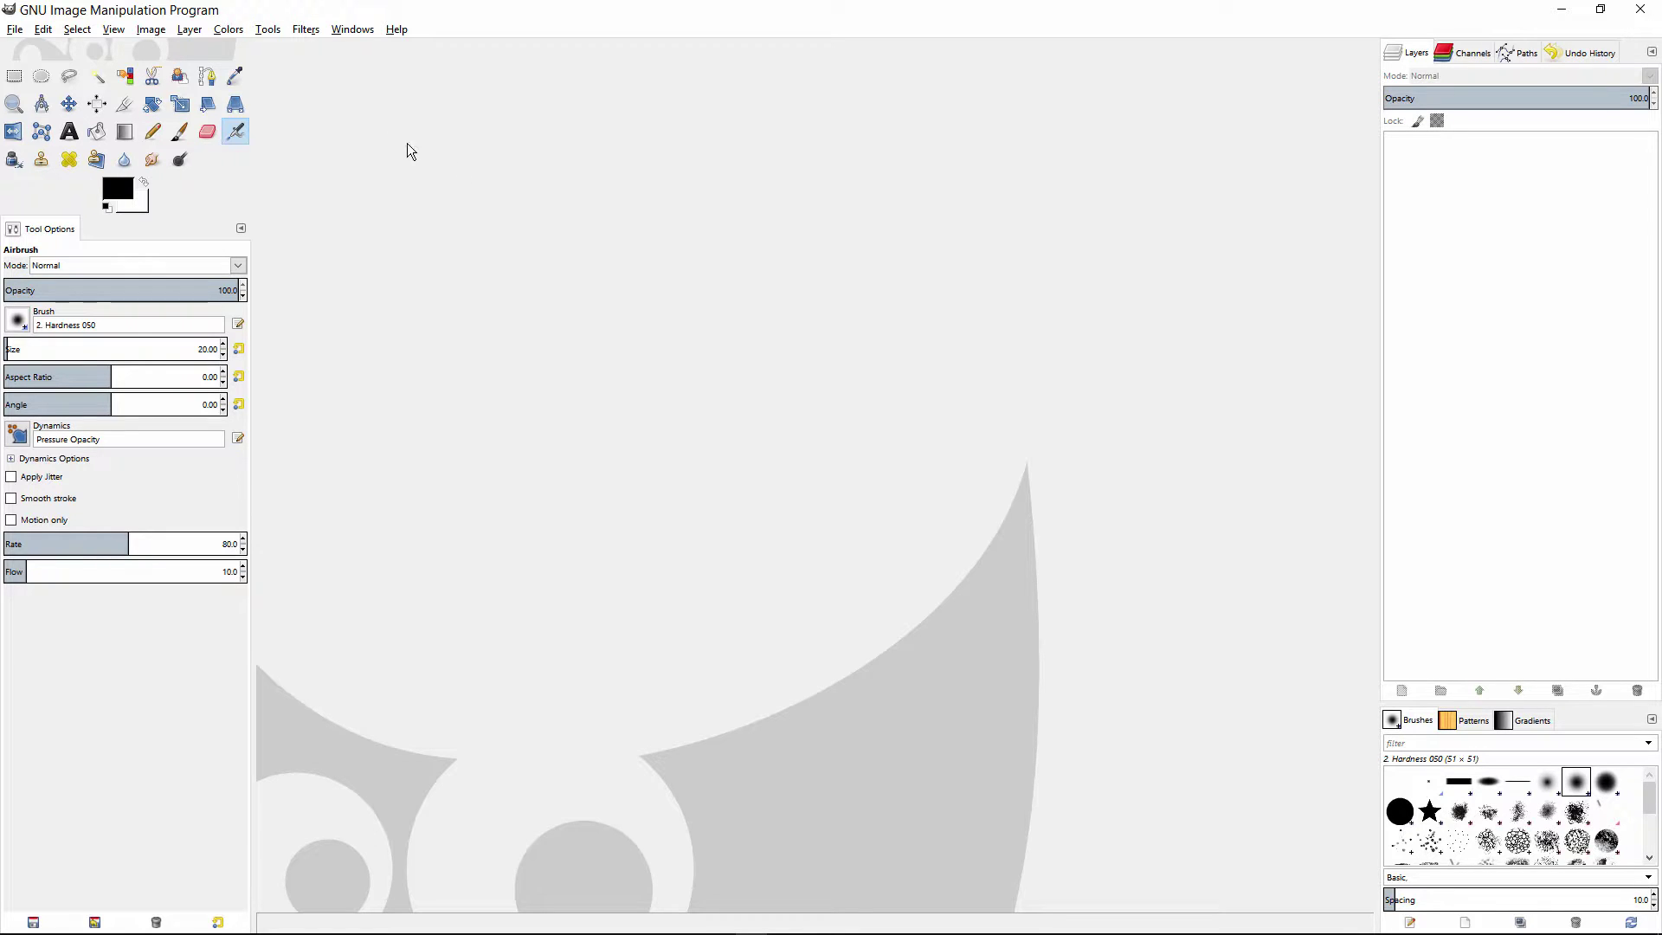
Step: Try the multi-window layout with the Toolbox and Layers windows moved to opposite sides, and restore single-window mode
left_click(354, 30)
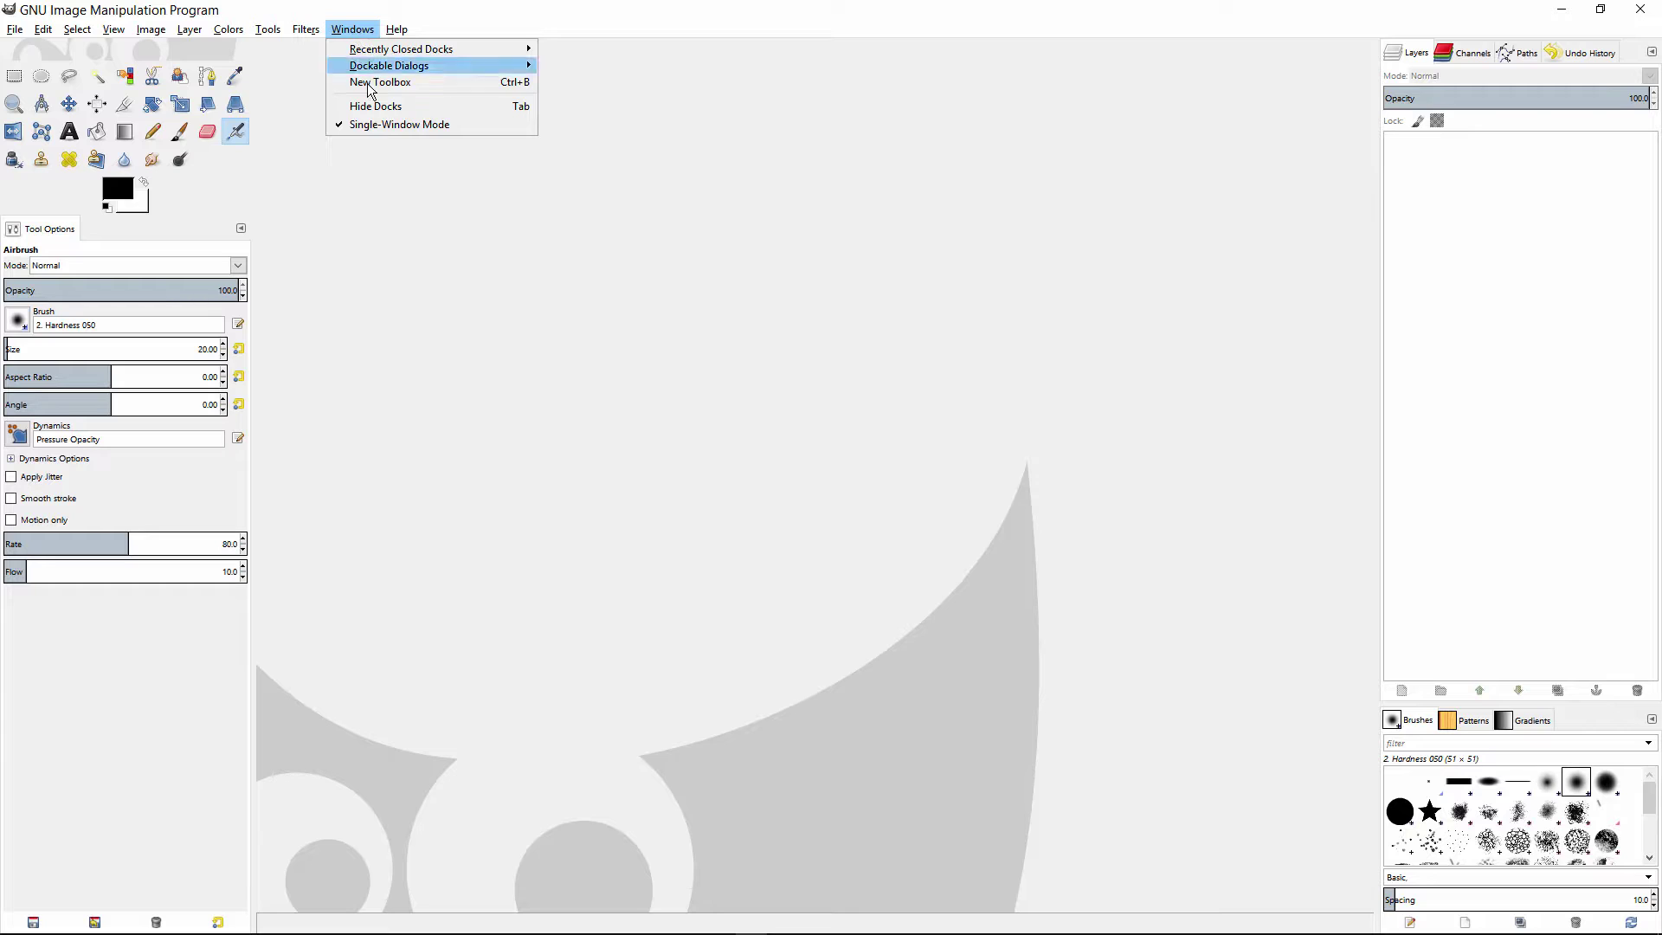
left_click(387, 124)
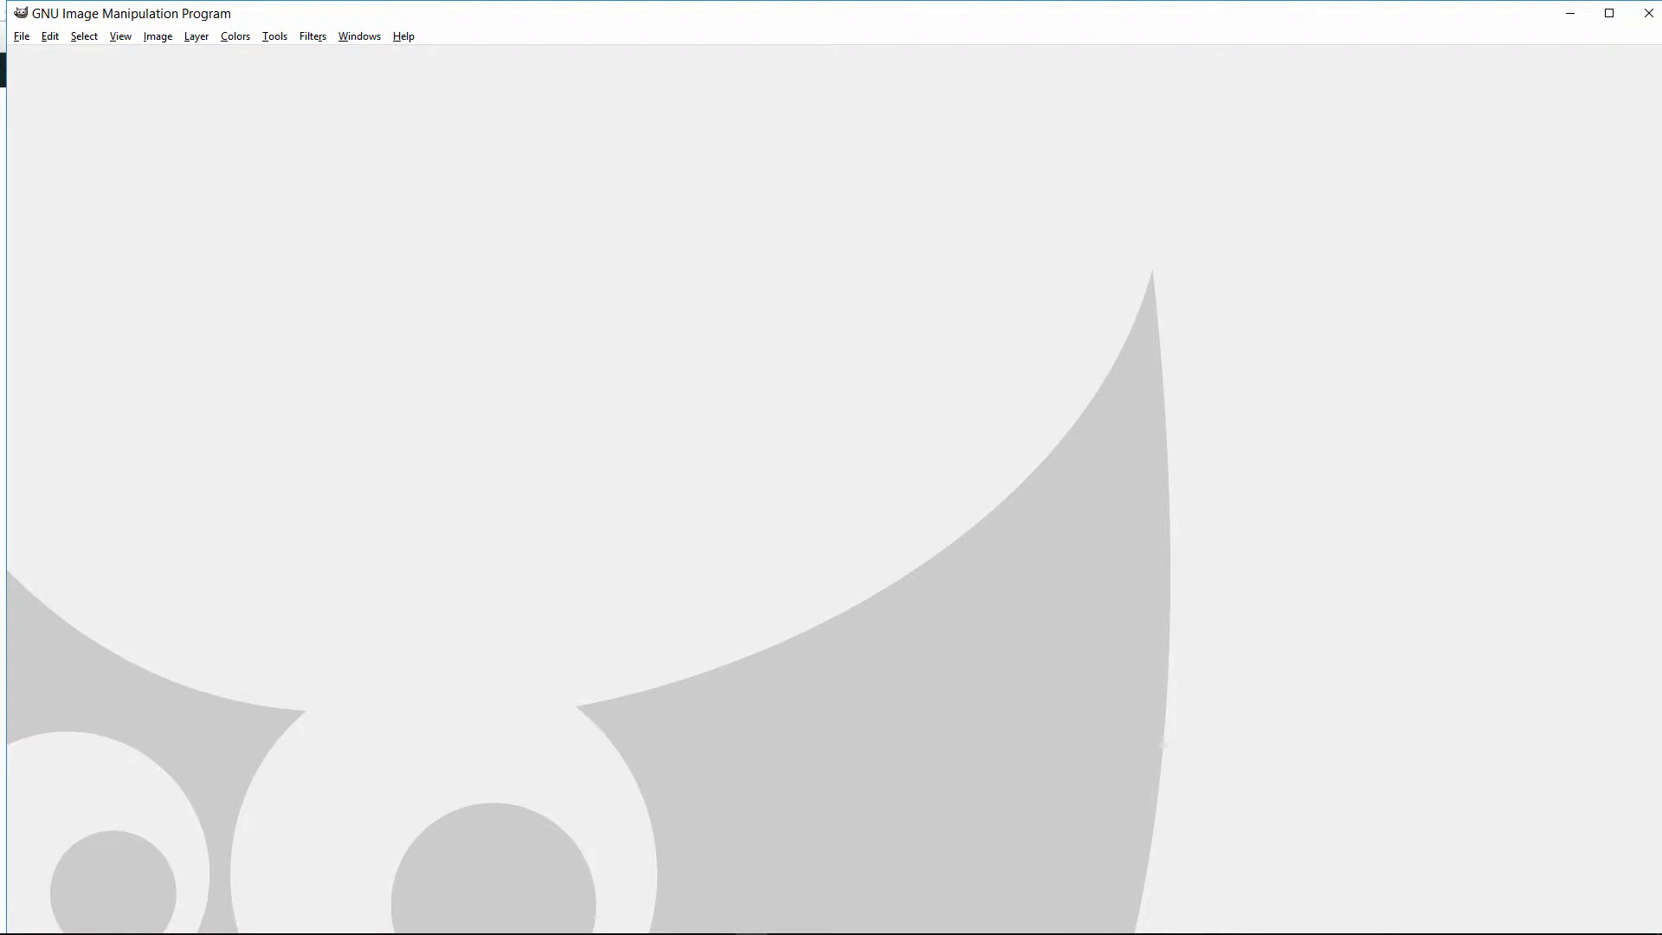
left_click_drag(265, 121, 178, 19)
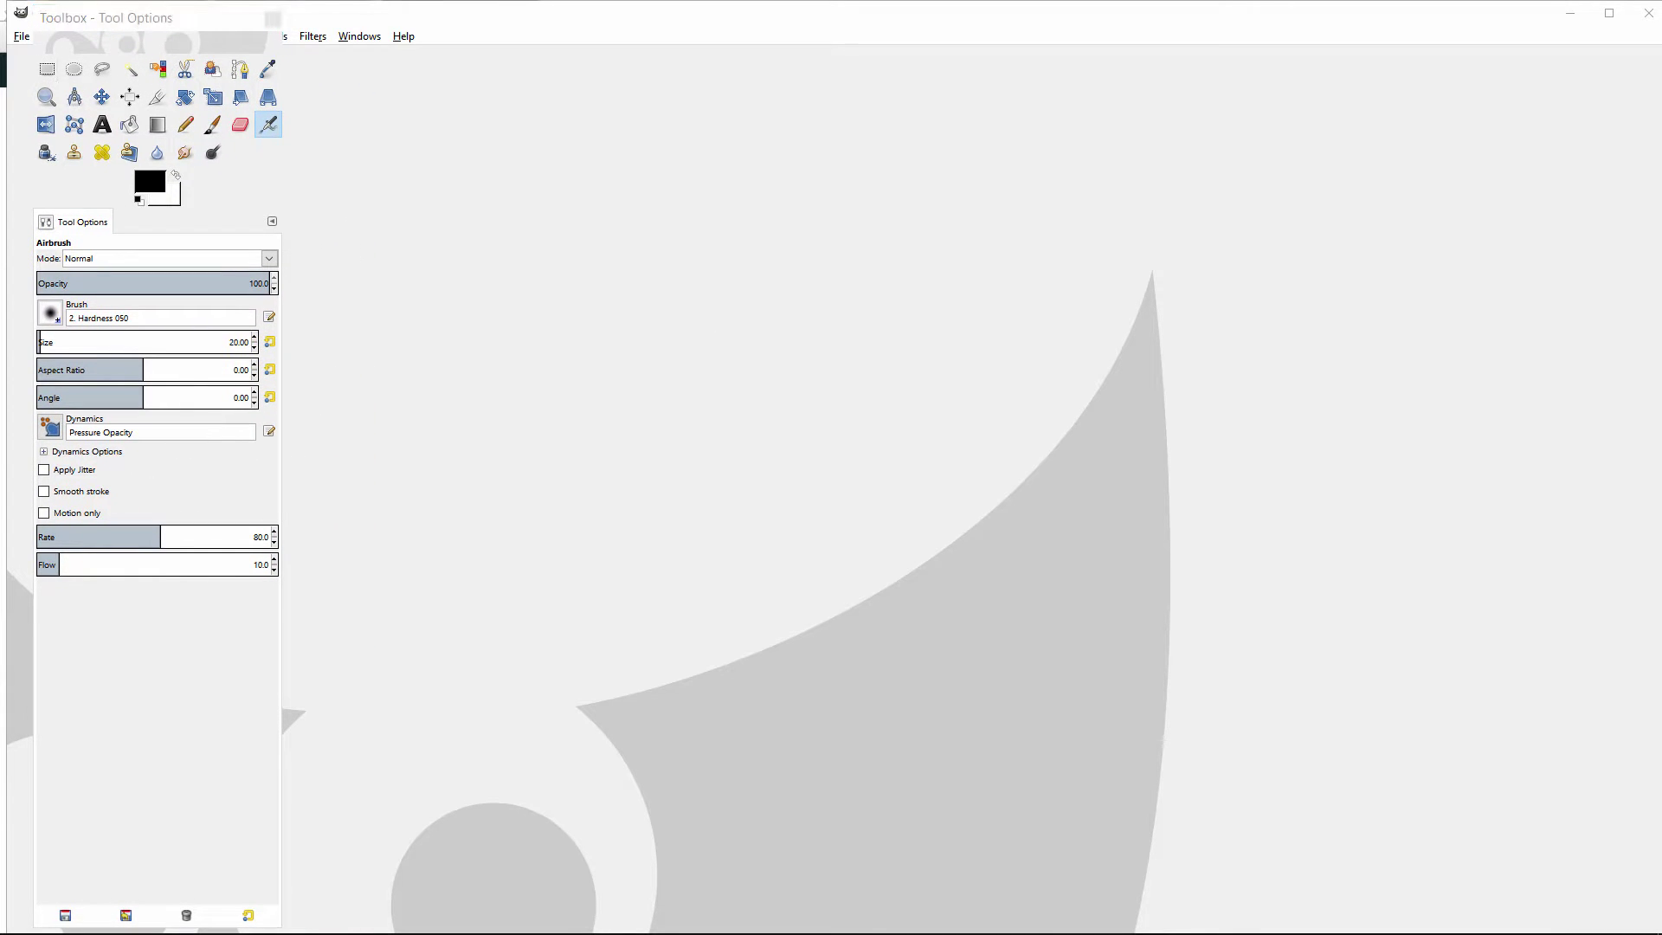
mouse_move(857, 255)
left_mouse_down()
mouse_move(995, 49)
mouse_move(1496, 19)
mouse_move(1419, 37)
left_mouse_up()
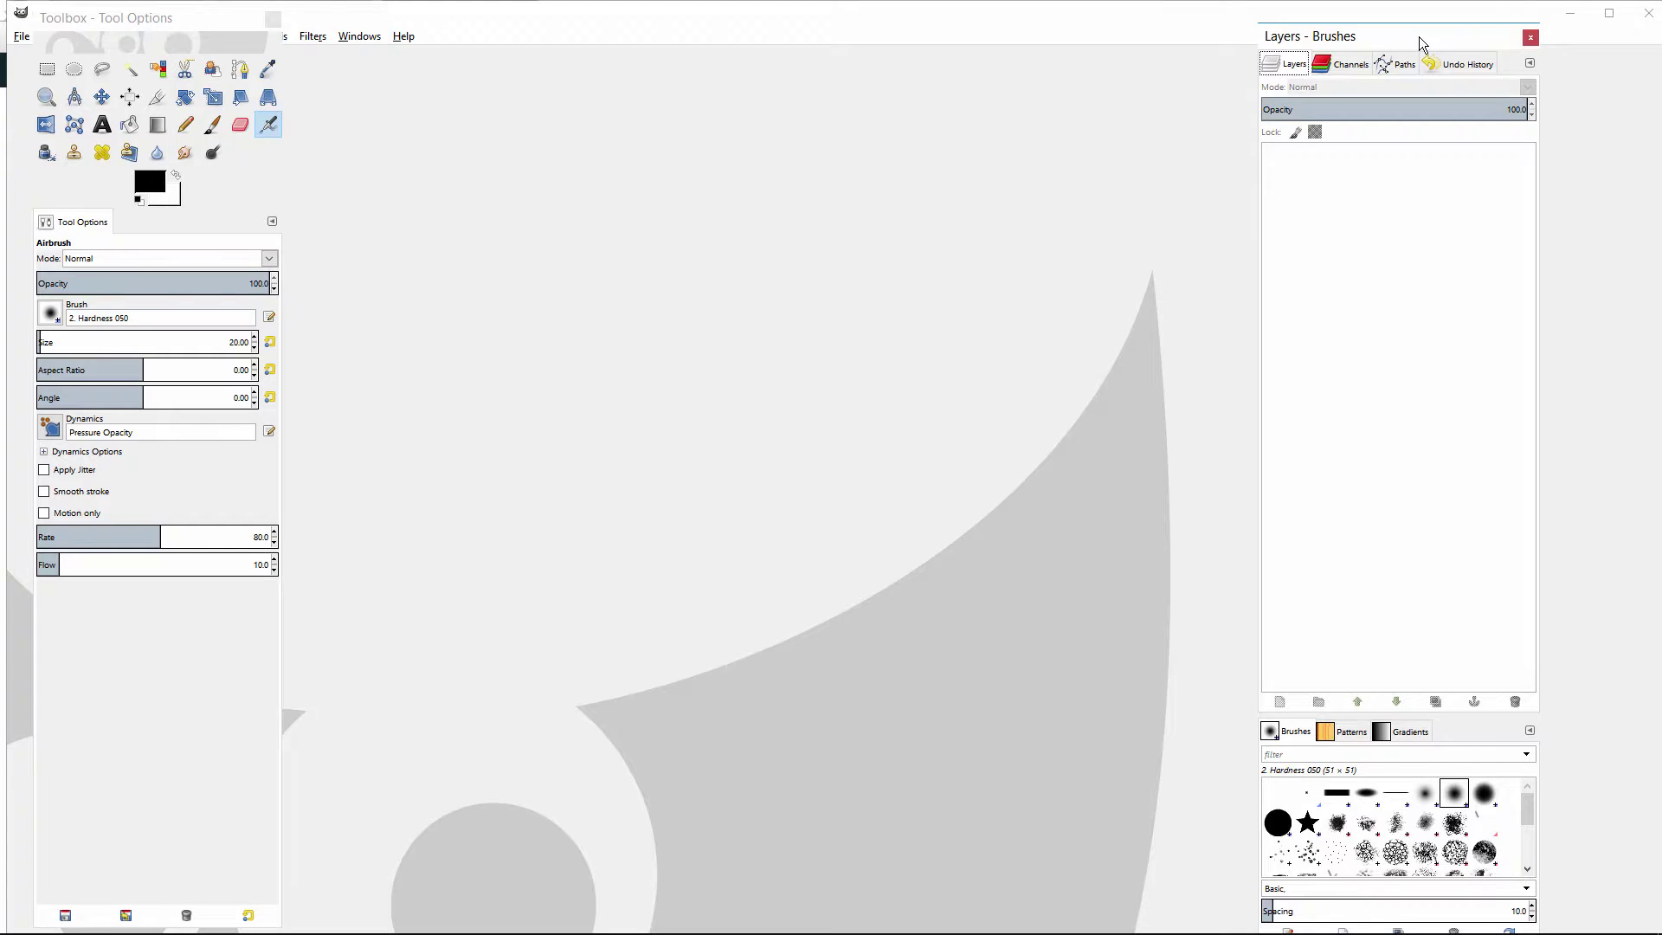
mouse_move(1420, 37)
left_mouse_down()
mouse_move(1419, 17)
mouse_move(1482, 22)
left_mouse_up()
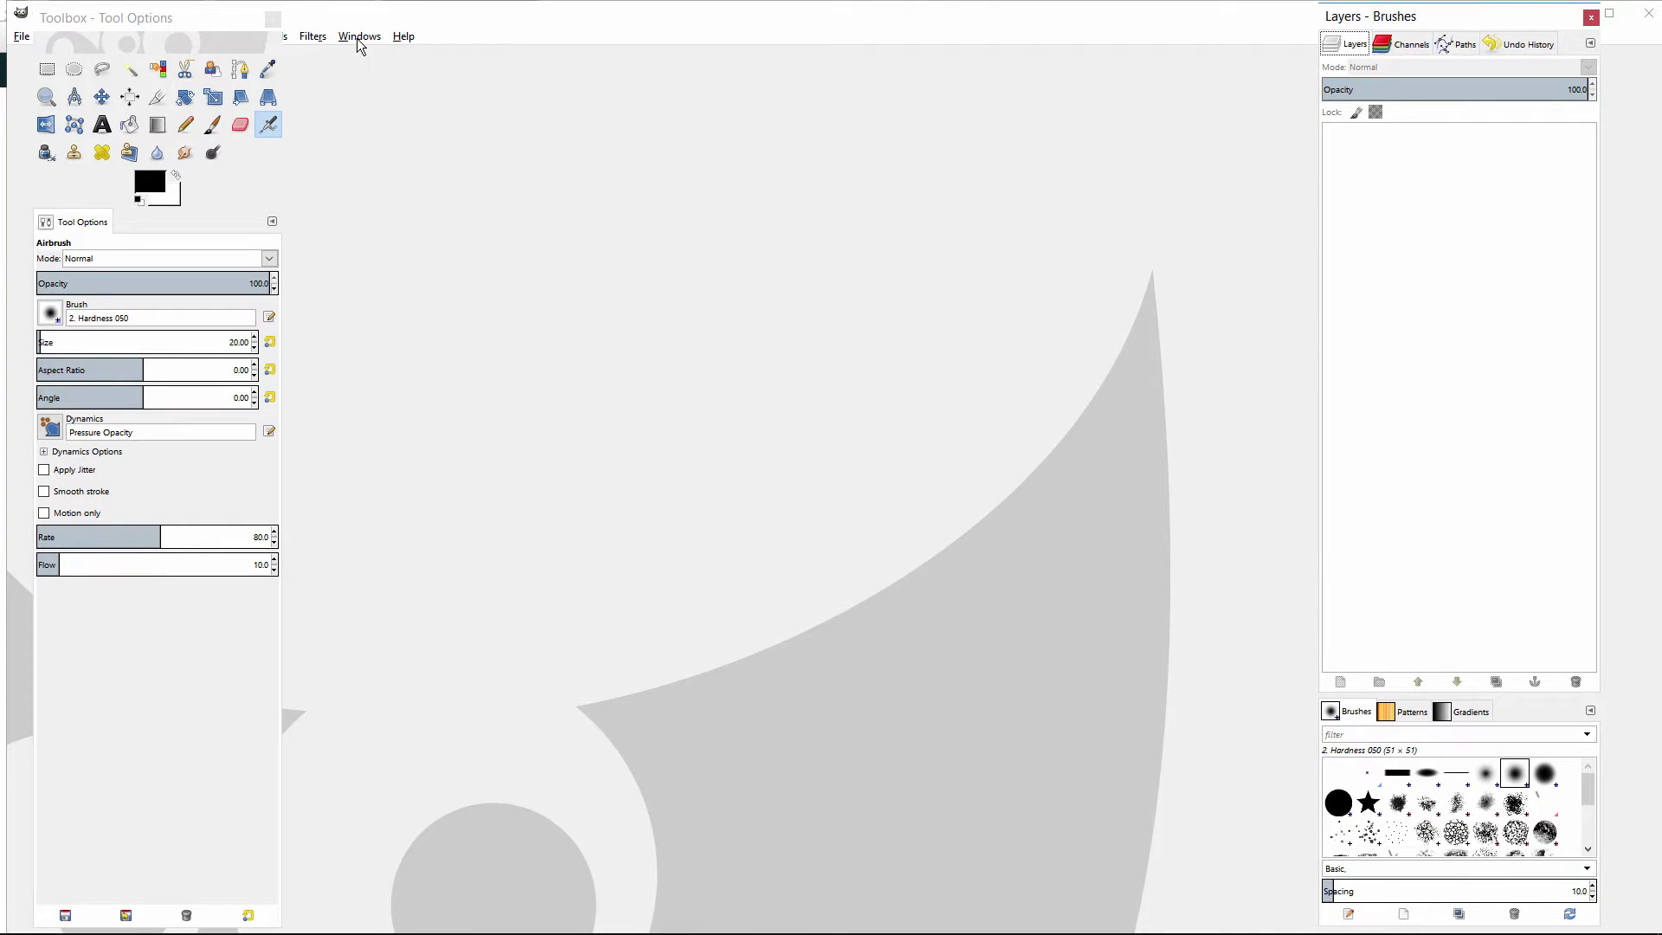
left_click(356, 38)
left_click(412, 176)
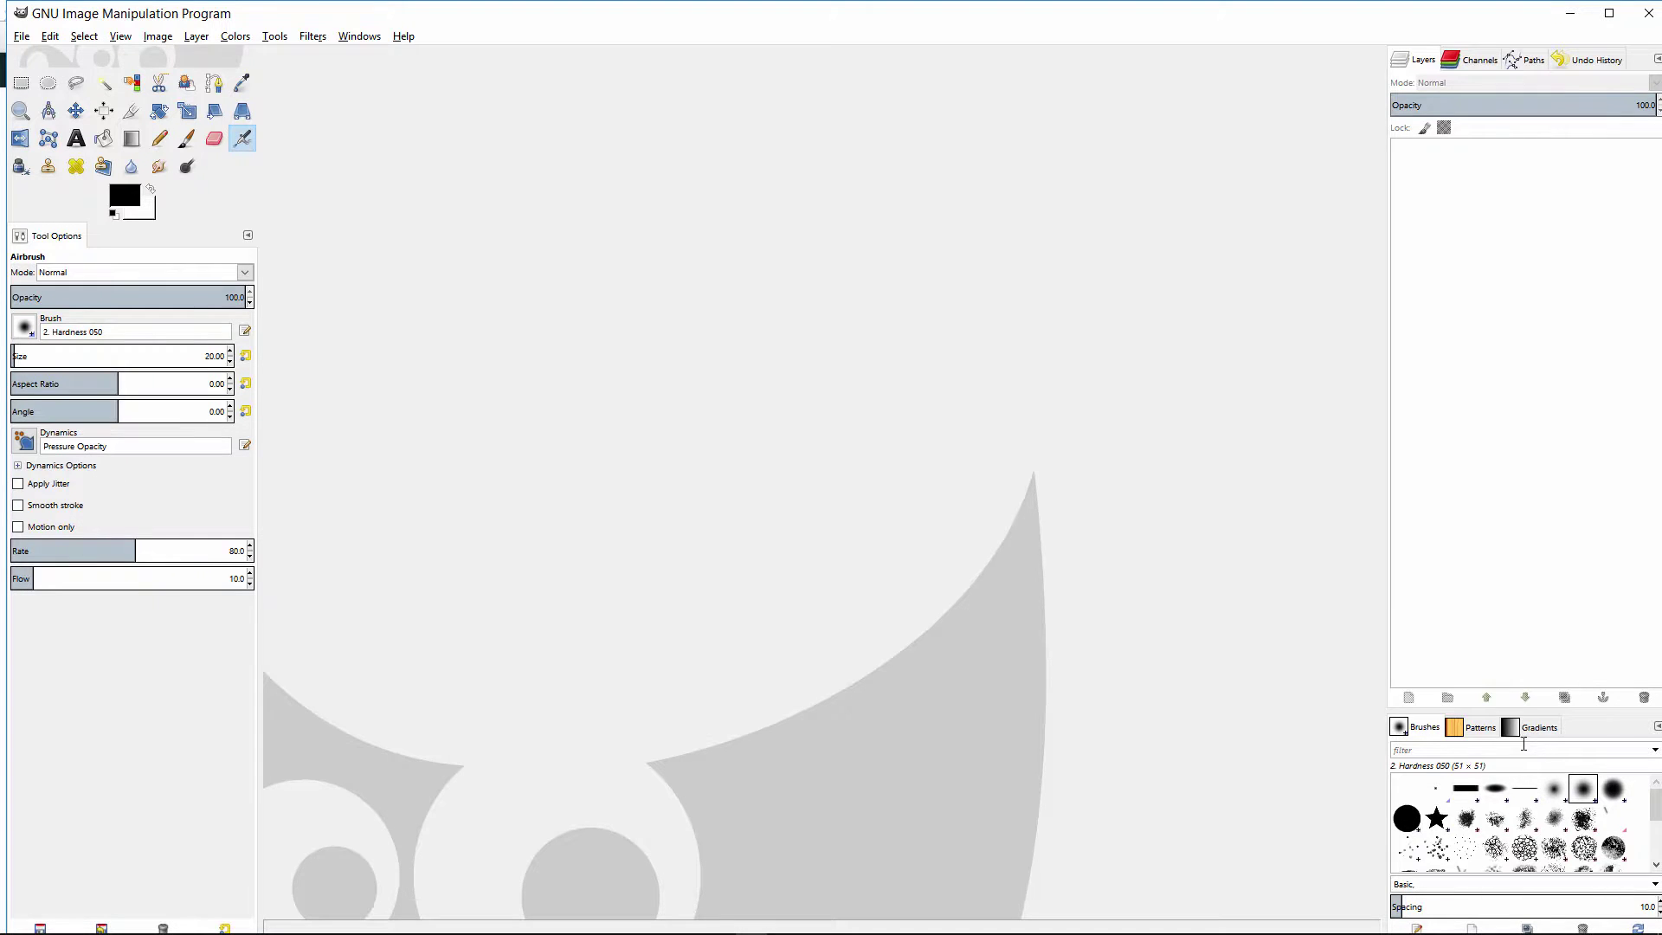
Step: Enlarge the Brushes dock upward and set the brush spacing to 76.6
left_click_drag(1530, 708, 1530, 457)
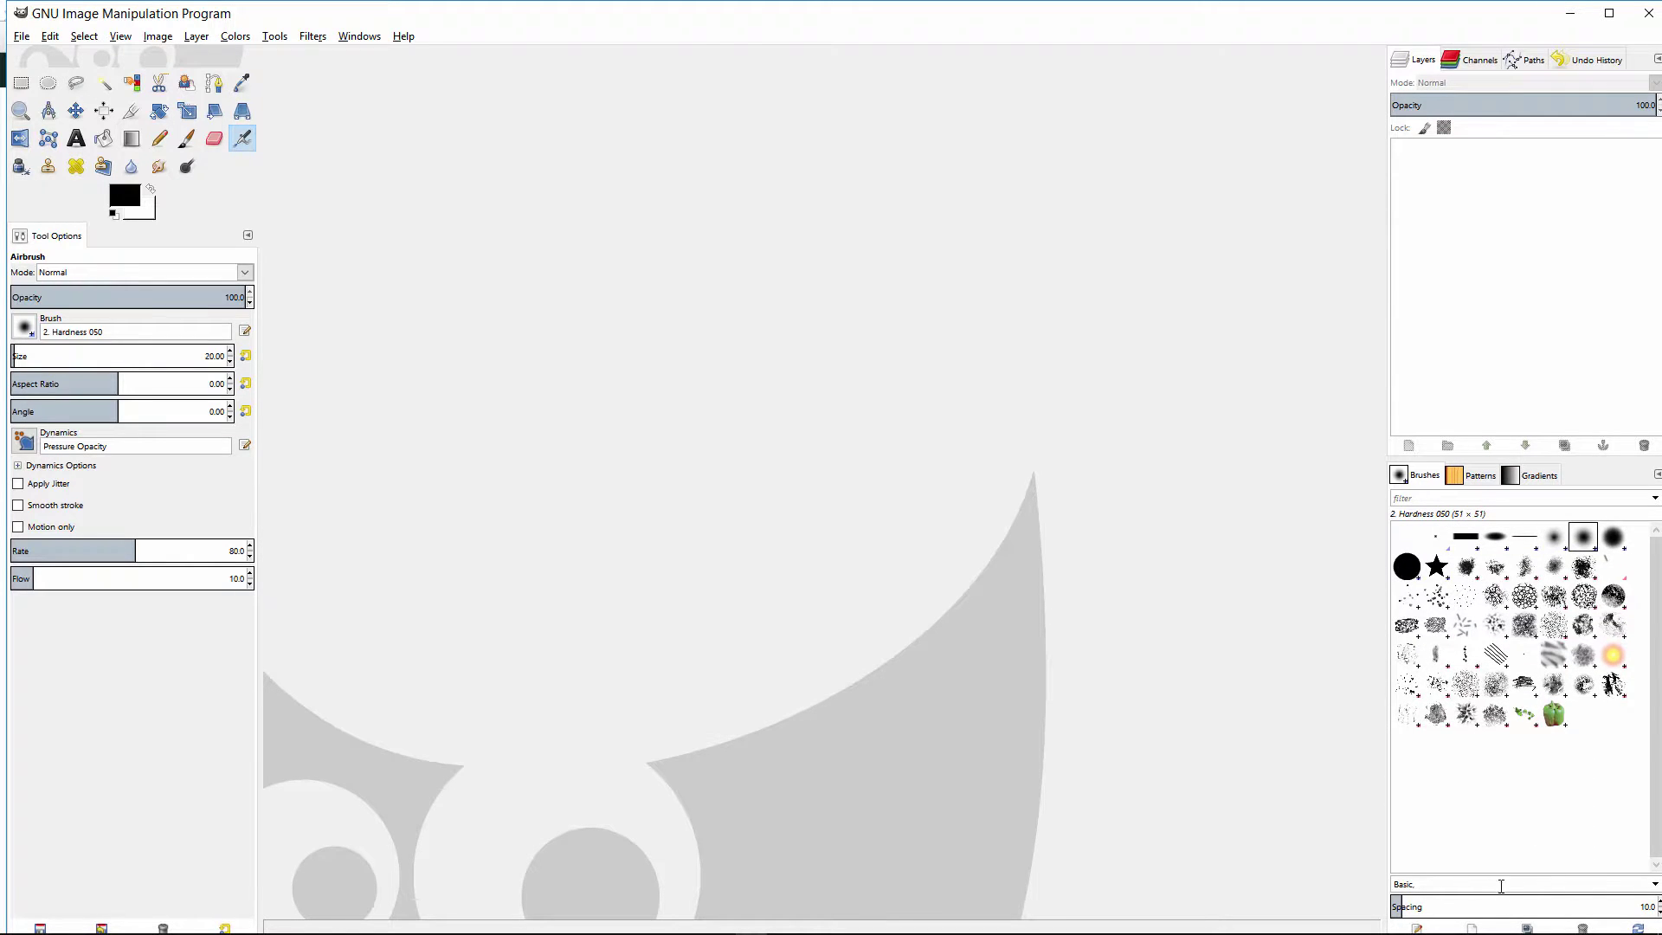
left_click_drag(1490, 904, 1492, 862)
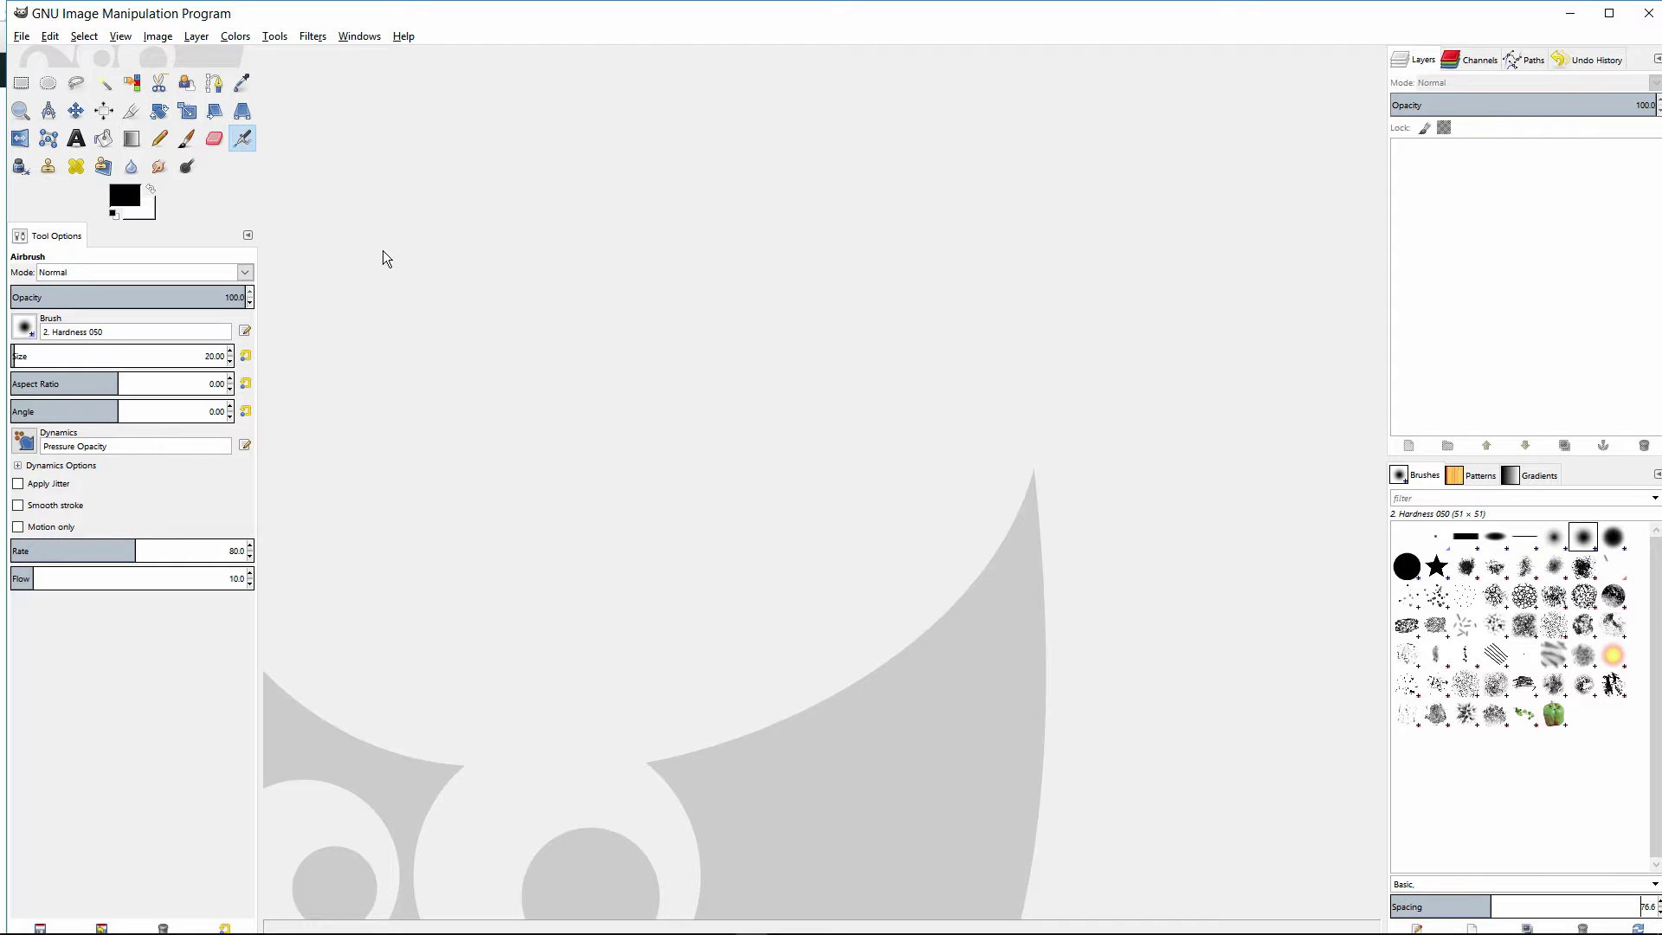
Step: Switch to the browser, look through the GIMP website's Tutorials page, and return to GIMP
key("super+Tab")
left_click(926, 379)
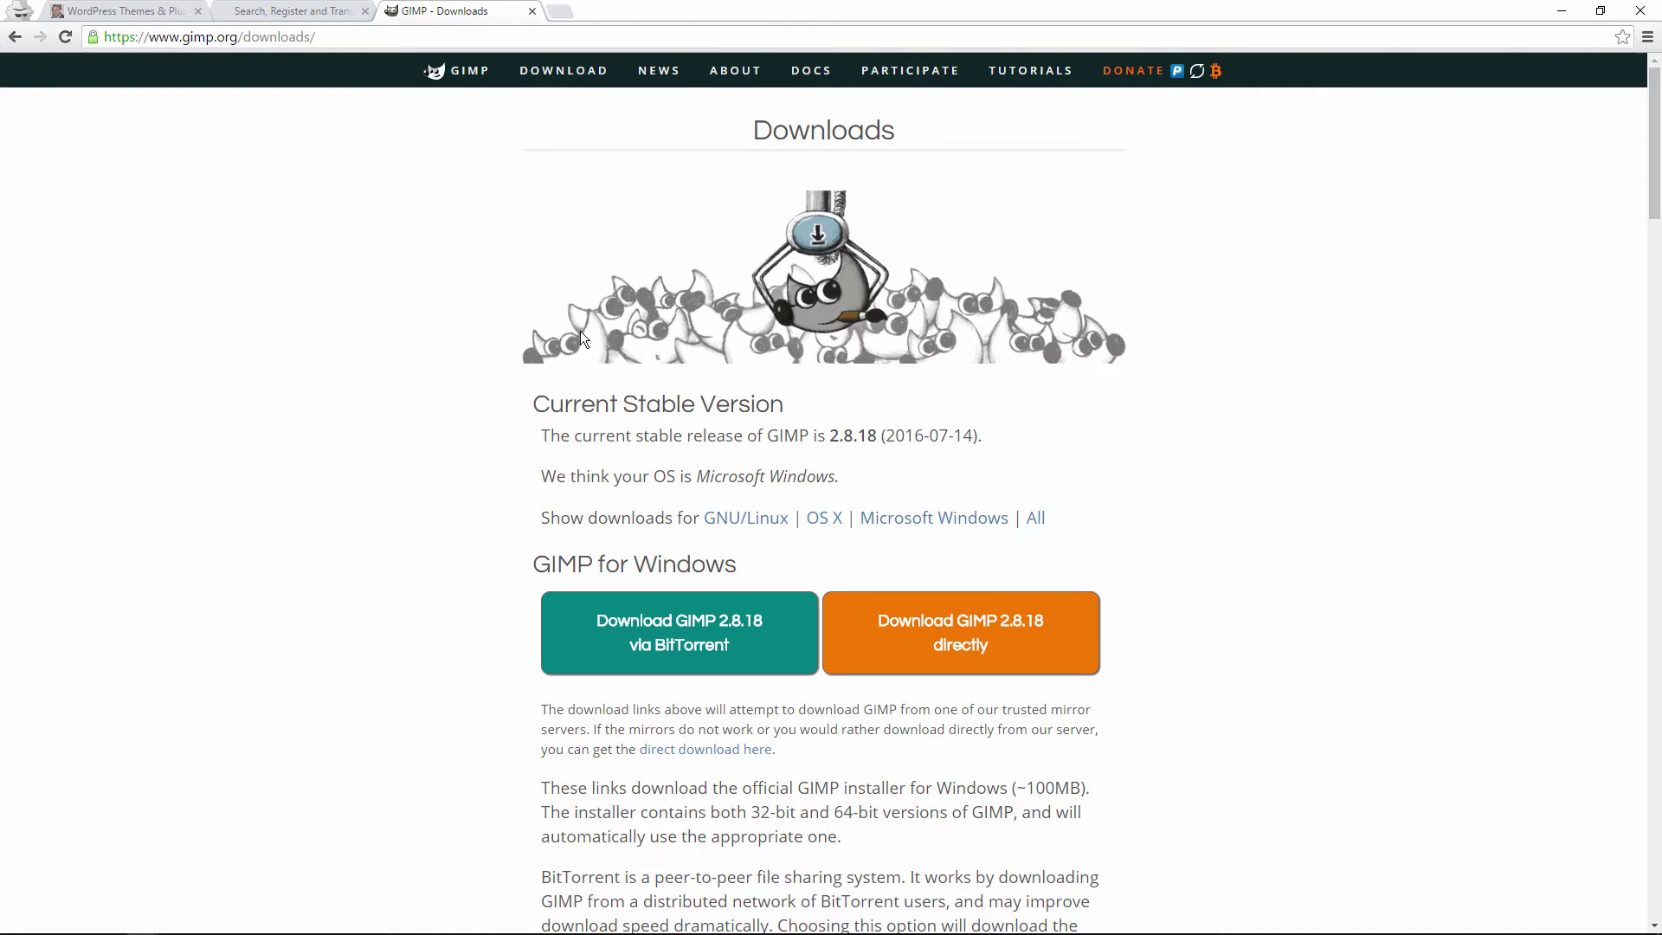
left_click(1030, 73)
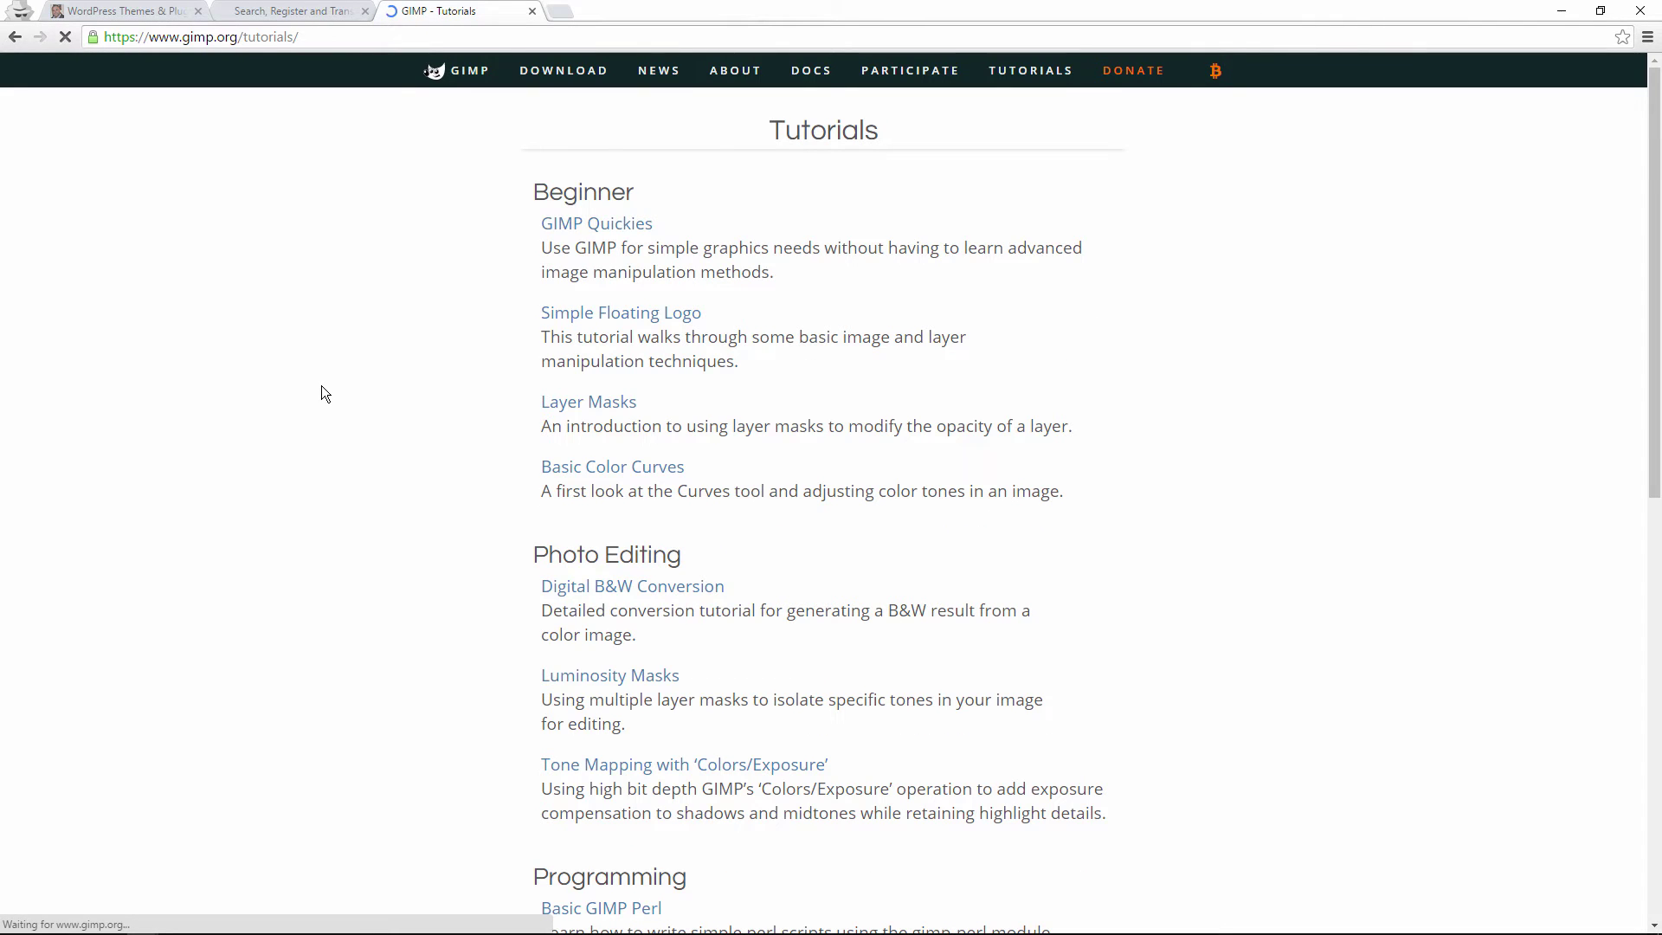
scroll(325, 394, "down", 7)
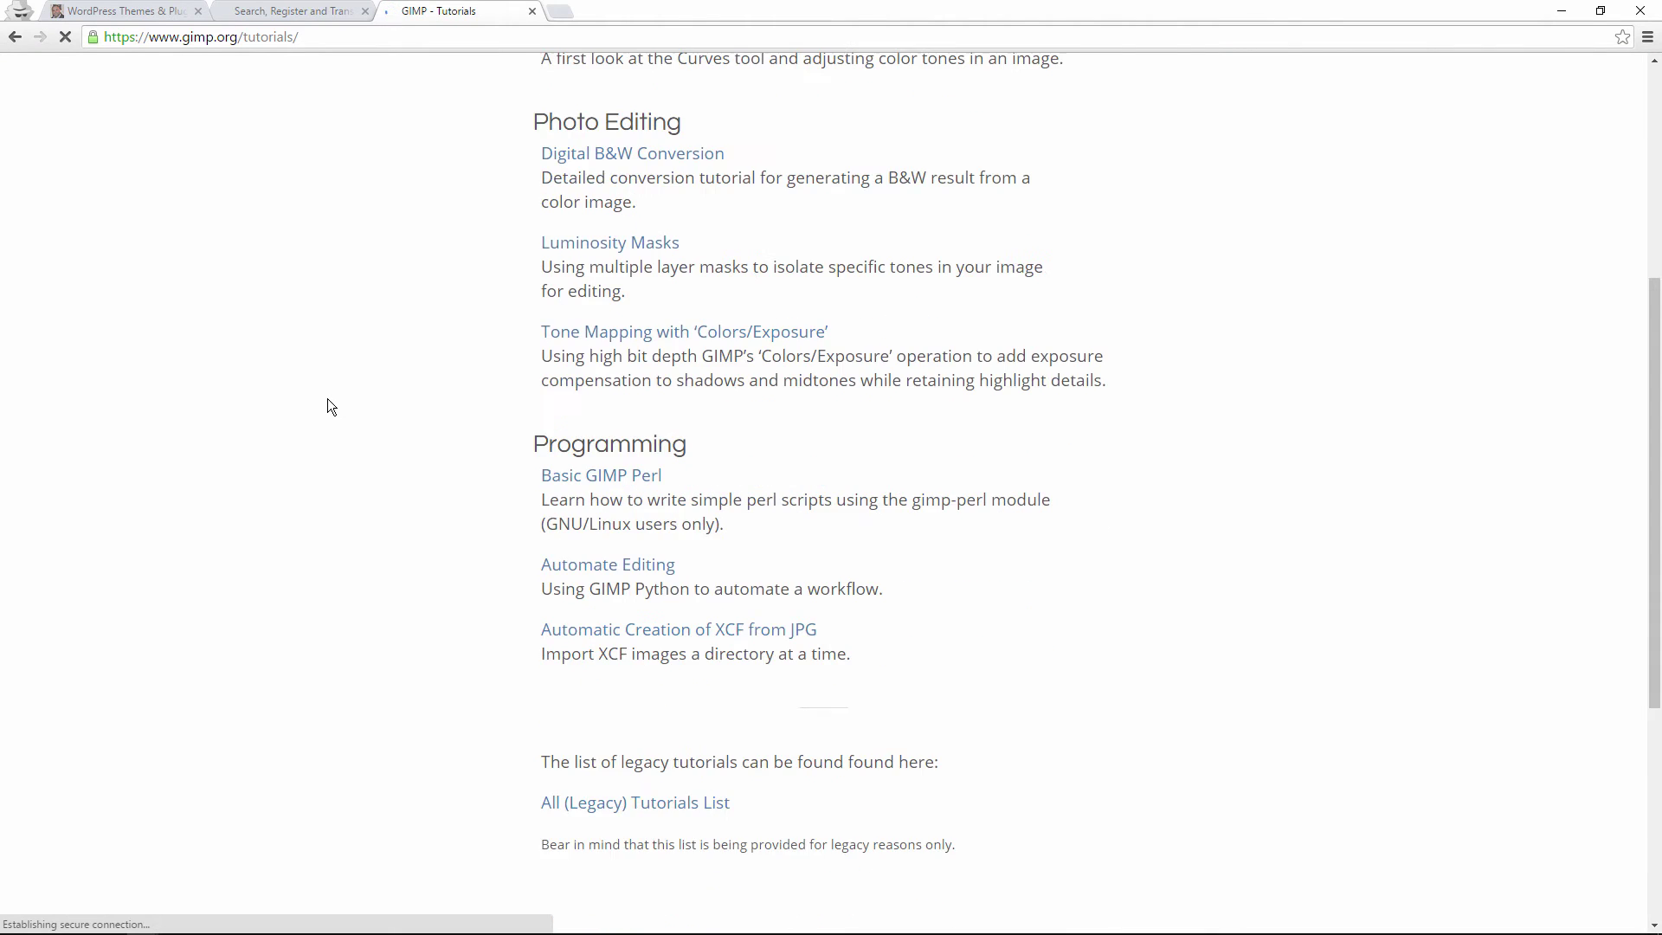
scroll(327, 398, "up", 7)
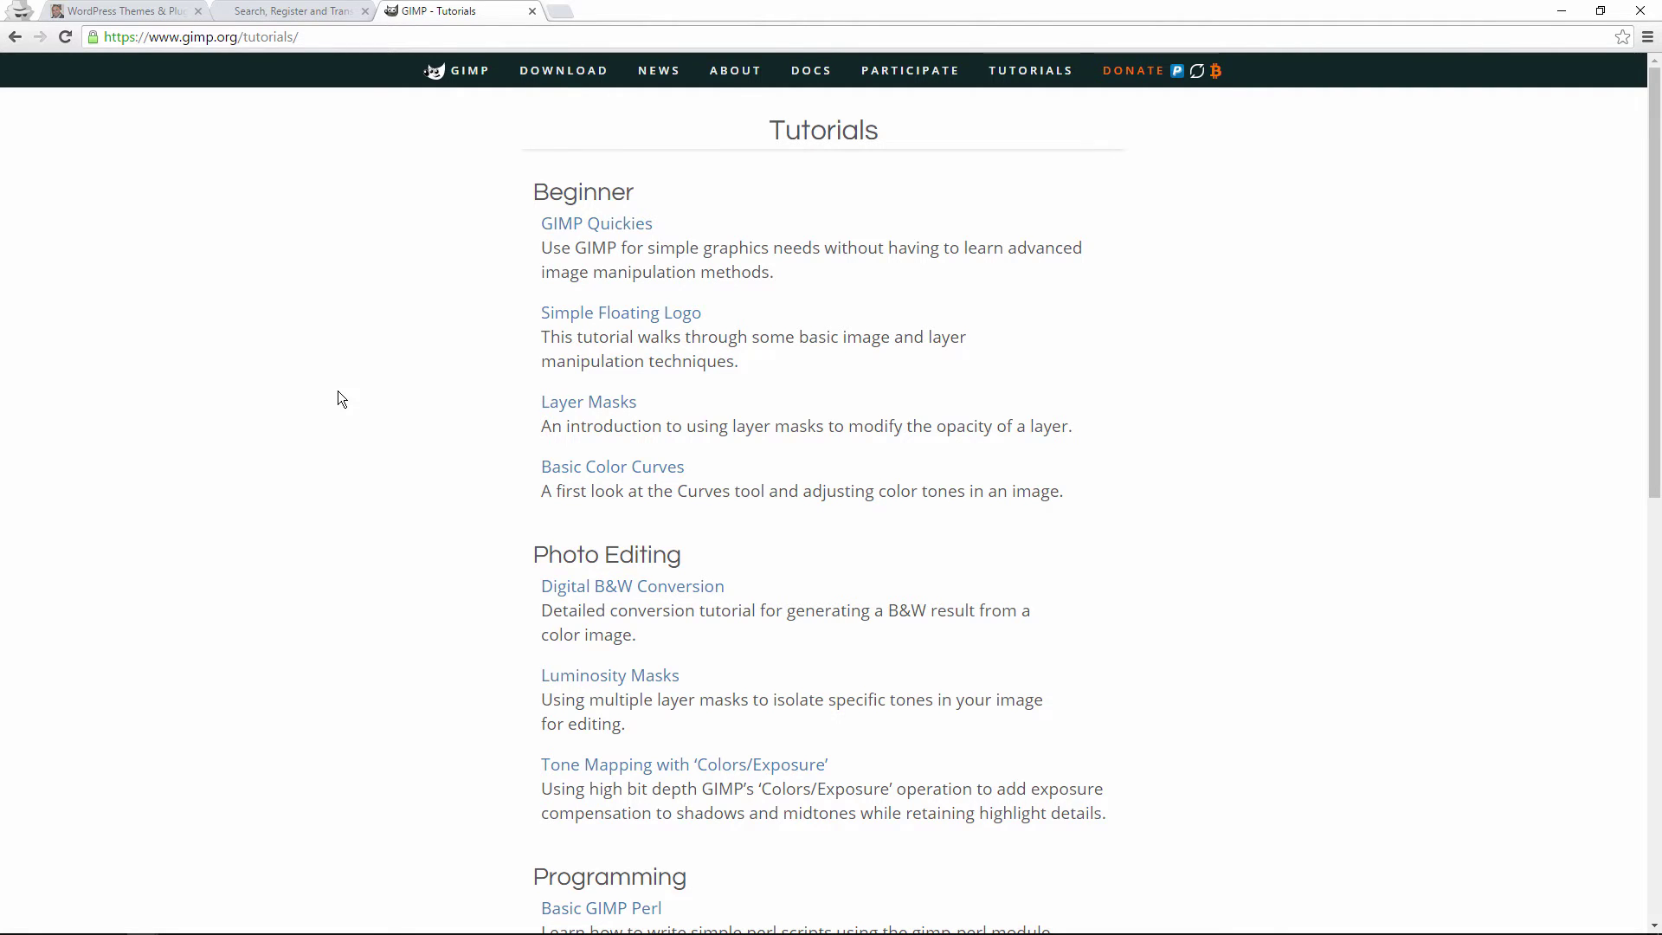
scroll(341, 399, "down", 2)
scroll(337, 392, "up", 2)
key("super+Tab")
left_click(1069, 522)
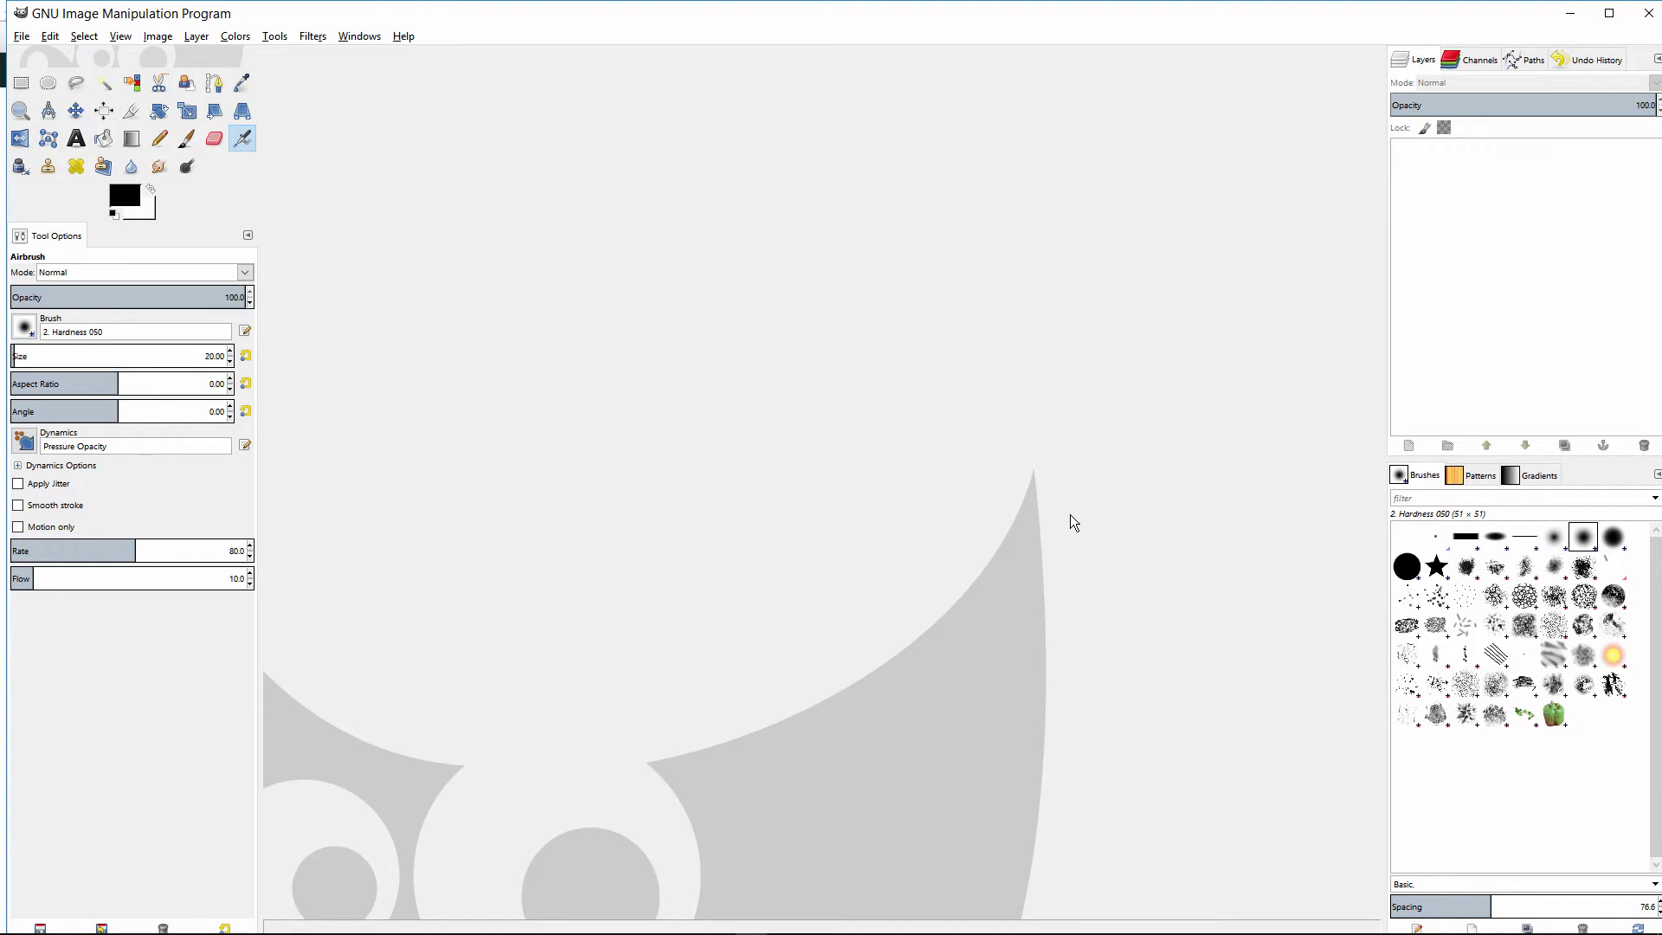